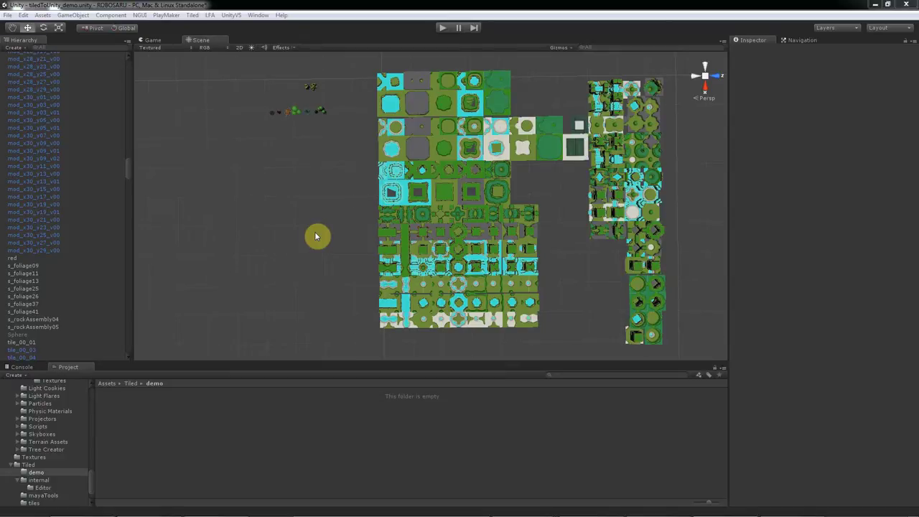
Open the Tiled parentTools utility for parenting objects in the tile setup scene
alt+drag(299, 198, 381, 233)
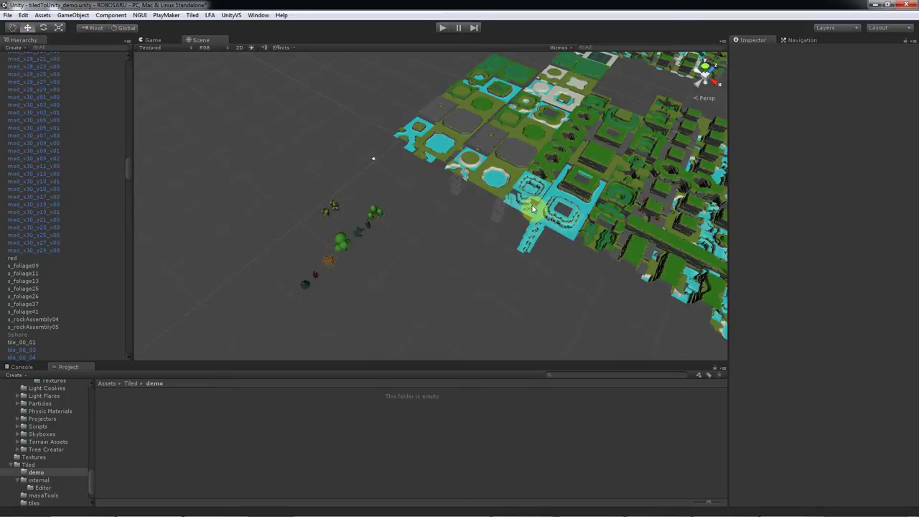
alt+drag(533, 209, 418, 188)
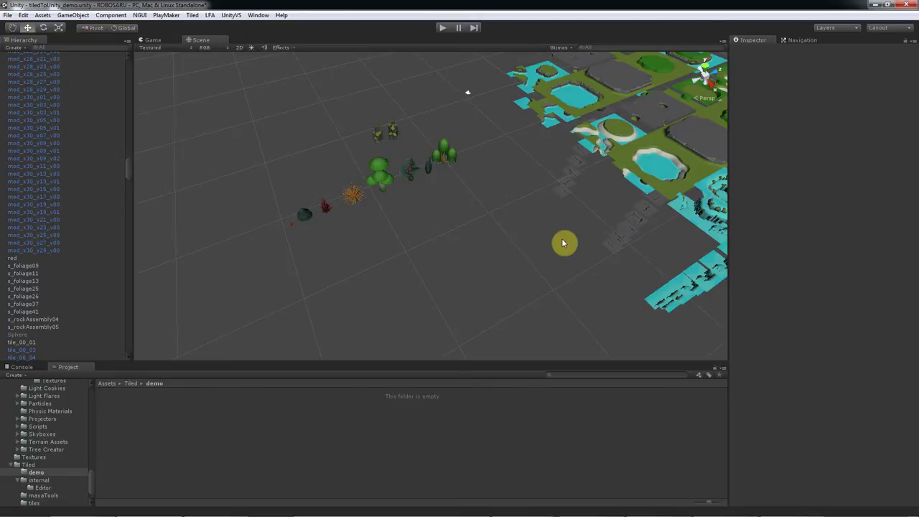
click(193, 16)
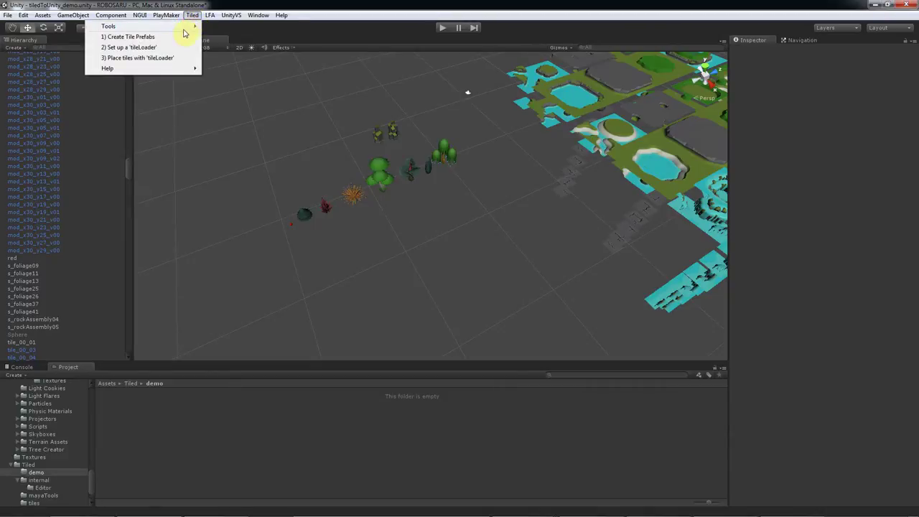
mouse_move(183, 27)
click(223, 48)
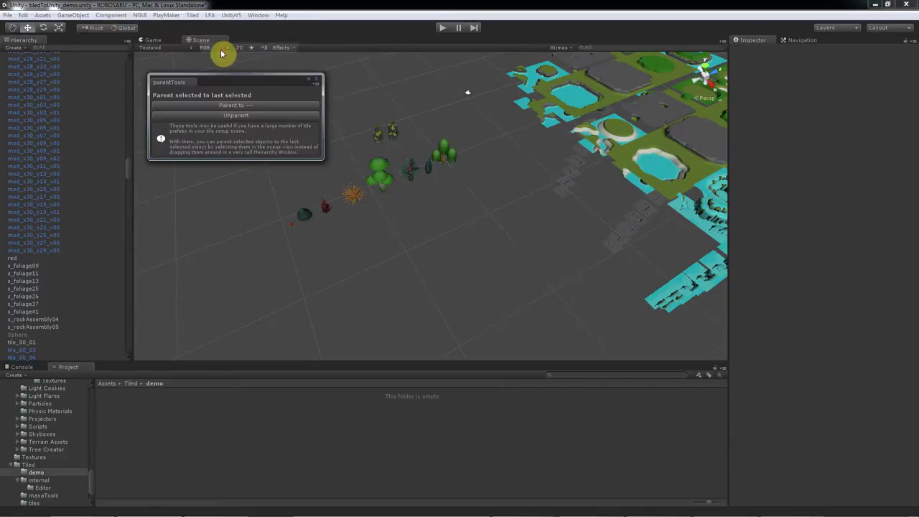
Select s_foliage26 and add s_foliage25 as the parent target, then clear the selection without parenting
click(382, 186)
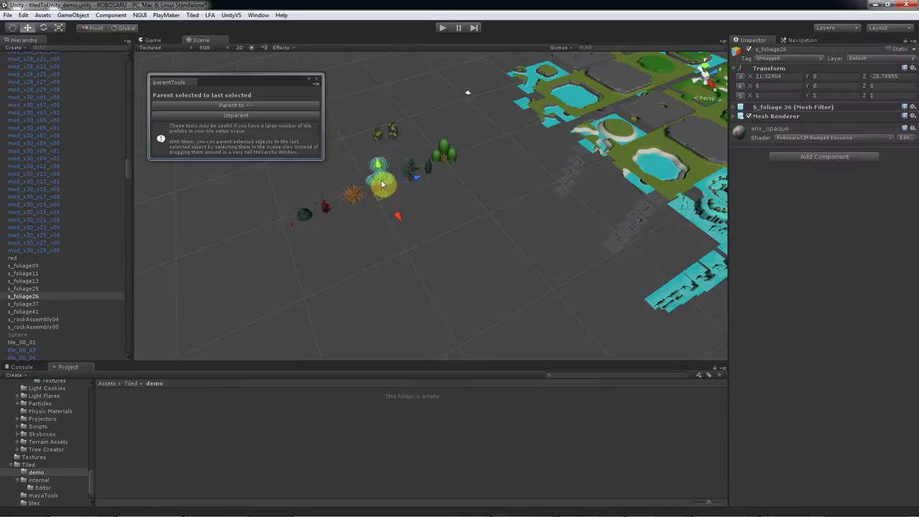
scroll(380, 185, up, 5)
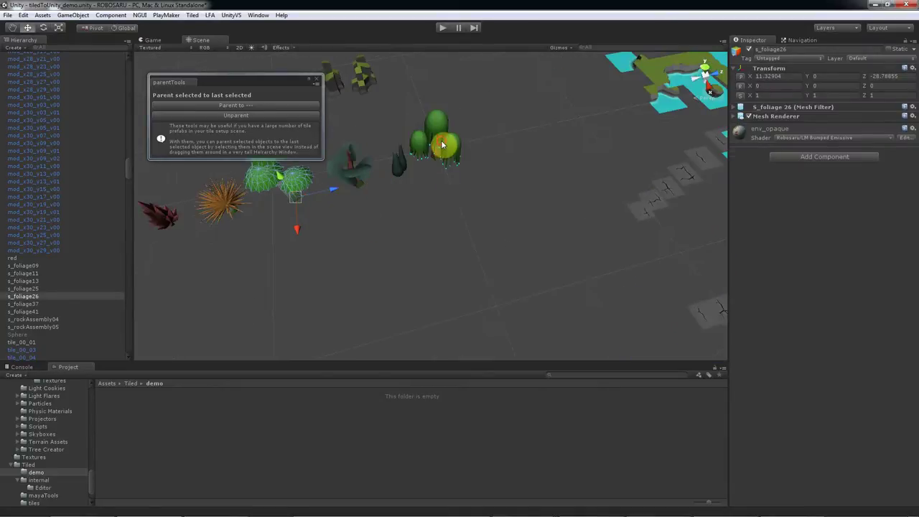
shift+click(441, 148)
middle_drag(428, 201, 453, 227)
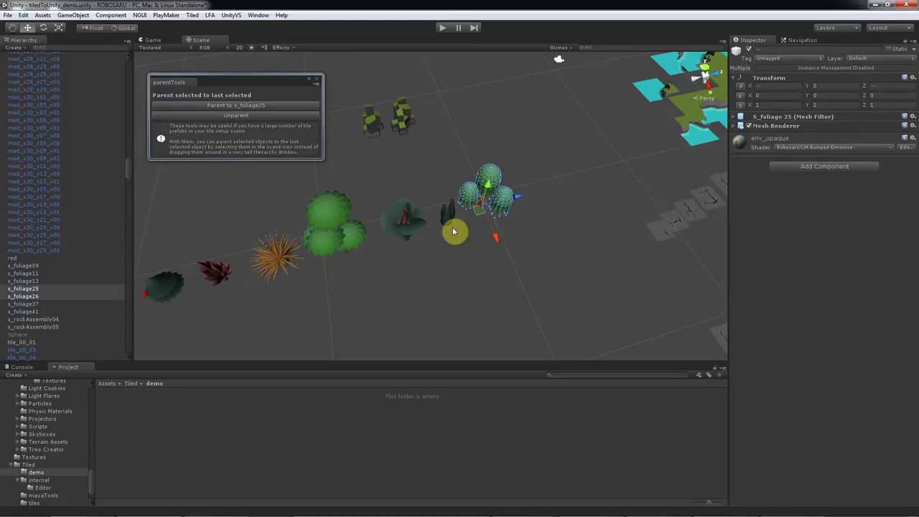
click(79, 16)
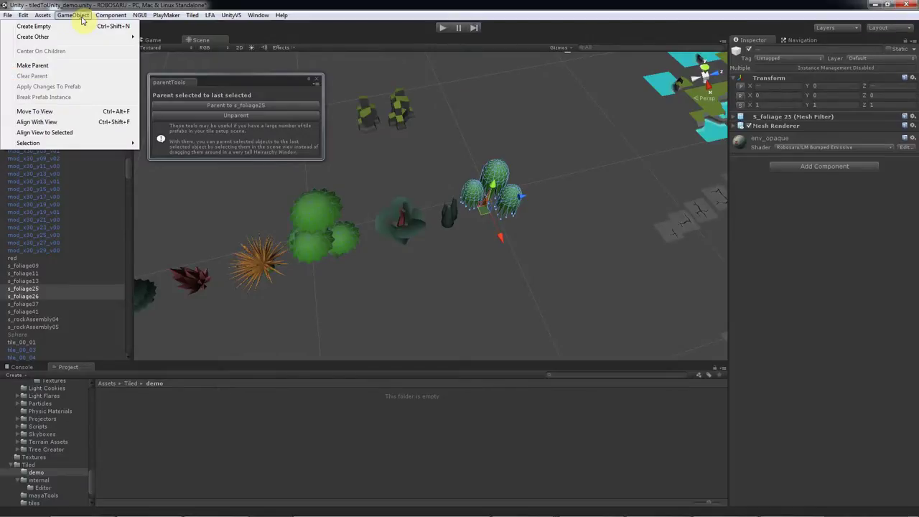
click(402, 311)
click(403, 311)
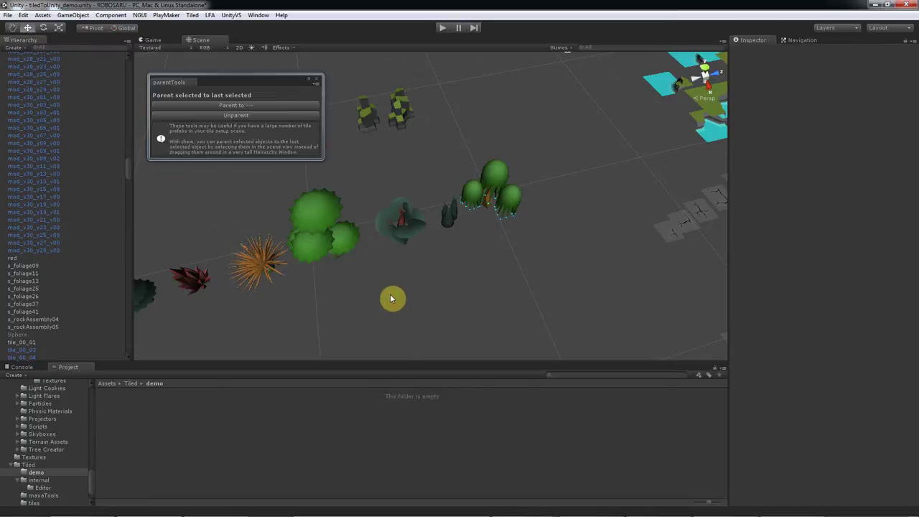
Open the tiles folder in the project assets and look through its tile prefabs
scroll(392, 300, down, 5)
mouse_move(393, 300)
alt+mouse_down()
mouse_move(484, 297)
mouse_move(396, 296)
alt+mouse_up()
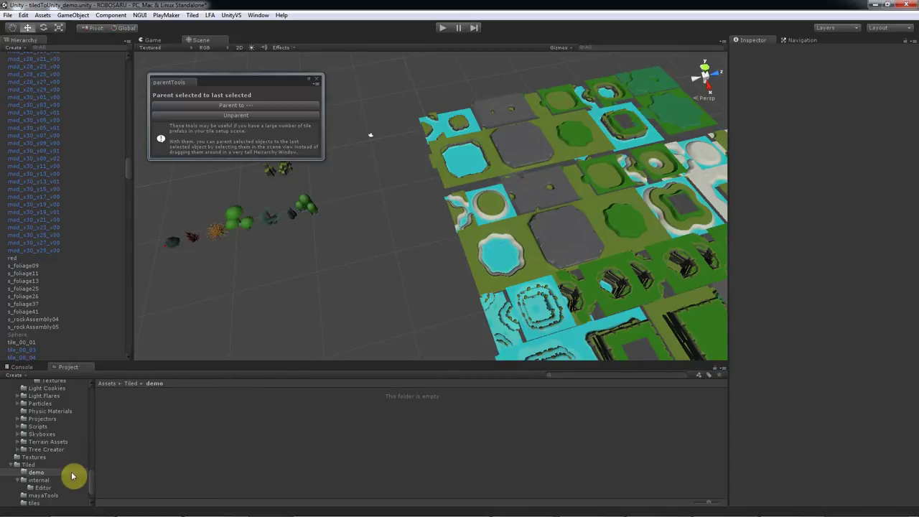
click(33, 503)
scroll(200, 438, down, 3)
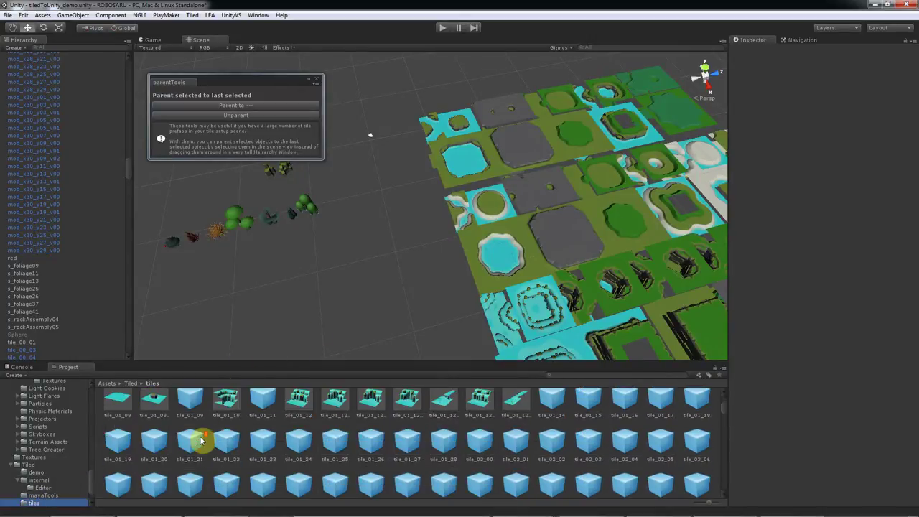
scroll(200, 438, up, 5)
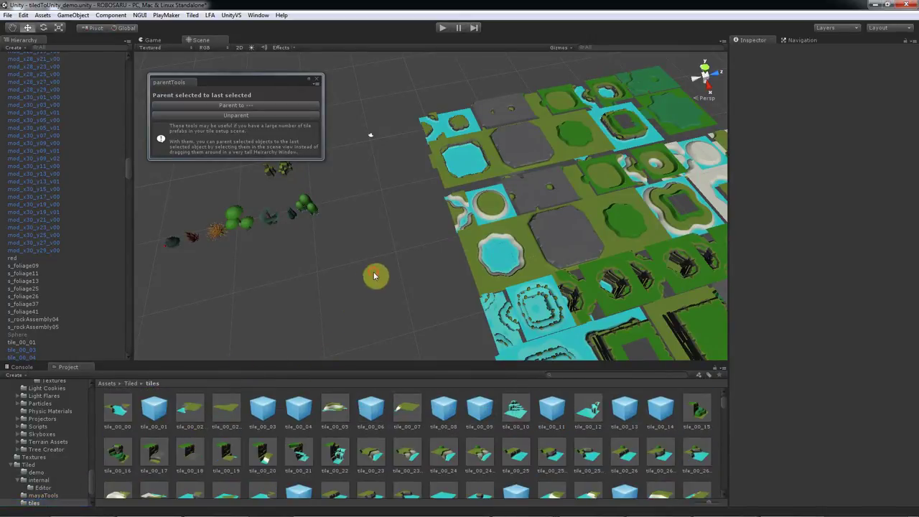
scroll(375, 277, down, 3)
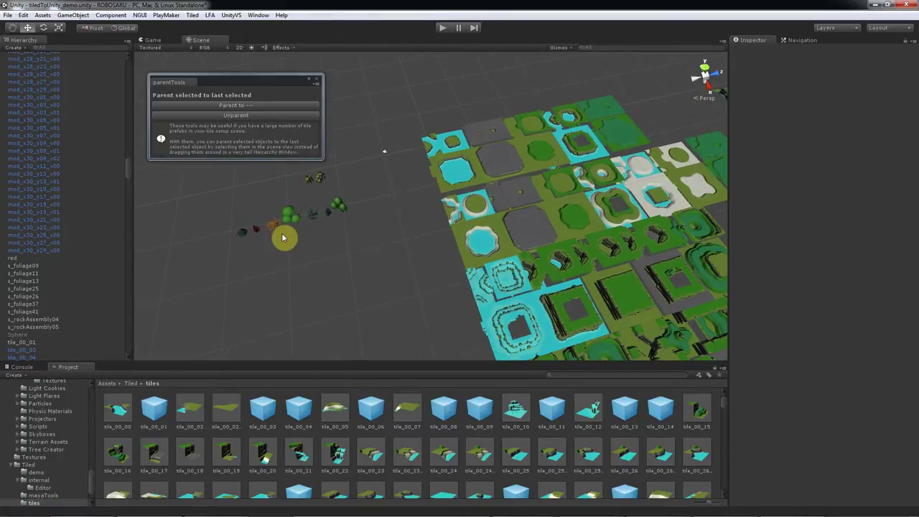
Select s_foliage26 and add tile mod_x01_y07_v00 as the parent target, then clear the selection without parenting
click(293, 214)
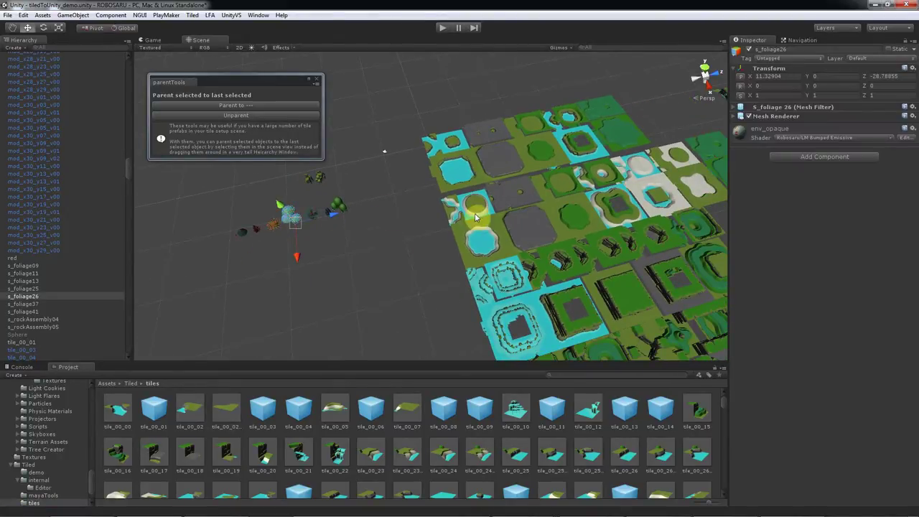
shift+click(472, 229)
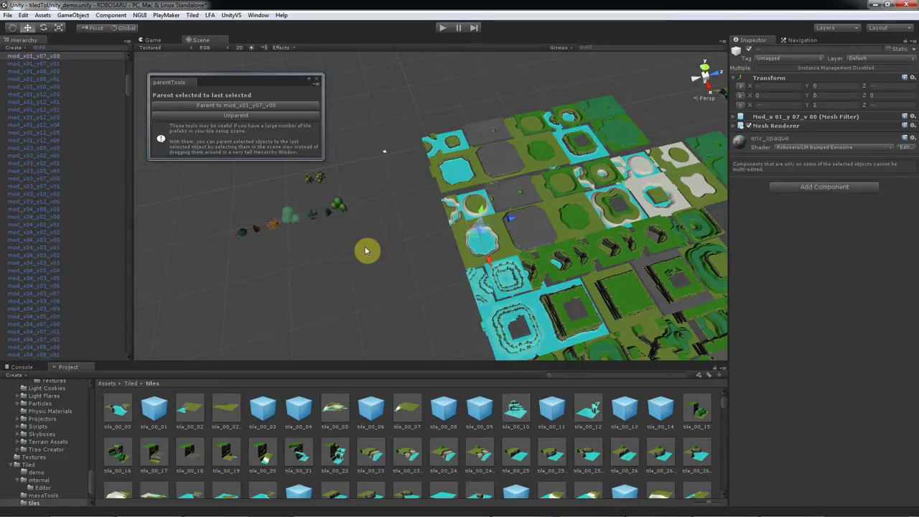
scroll(366, 255, down, 5)
alt+drag(424, 267, 498, 193)
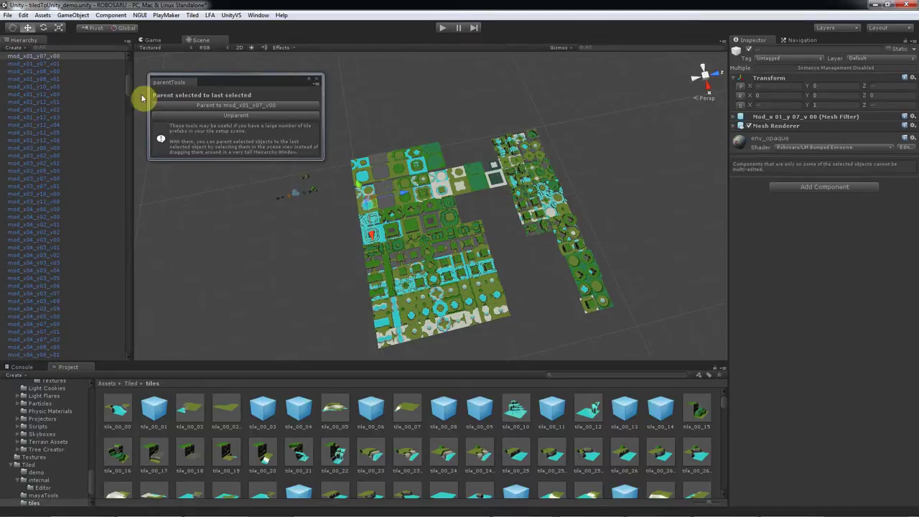
drag(128, 94, 157, 72)
middle_drag(270, 216, 364, 252)
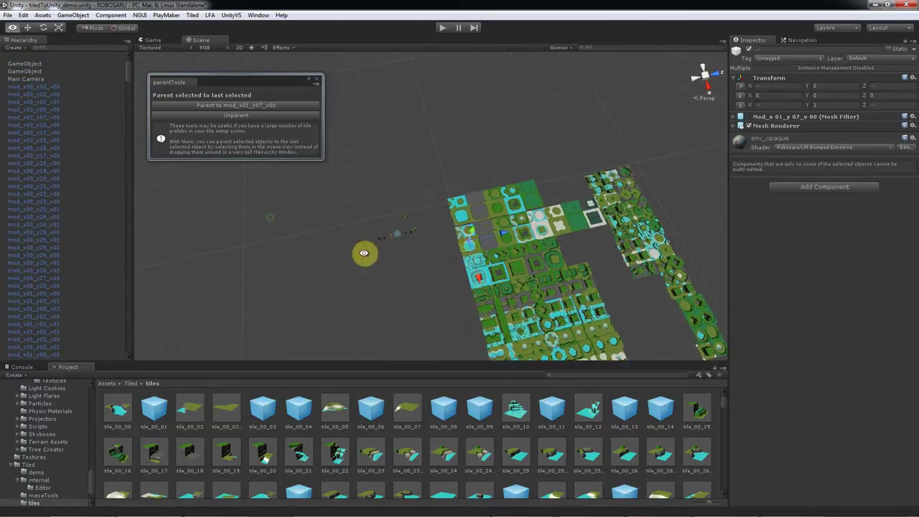
scroll(373, 253, up, 3)
scroll(370, 255, up, 5)
middle_drag(424, 284, 440, 253)
click(72, 15)
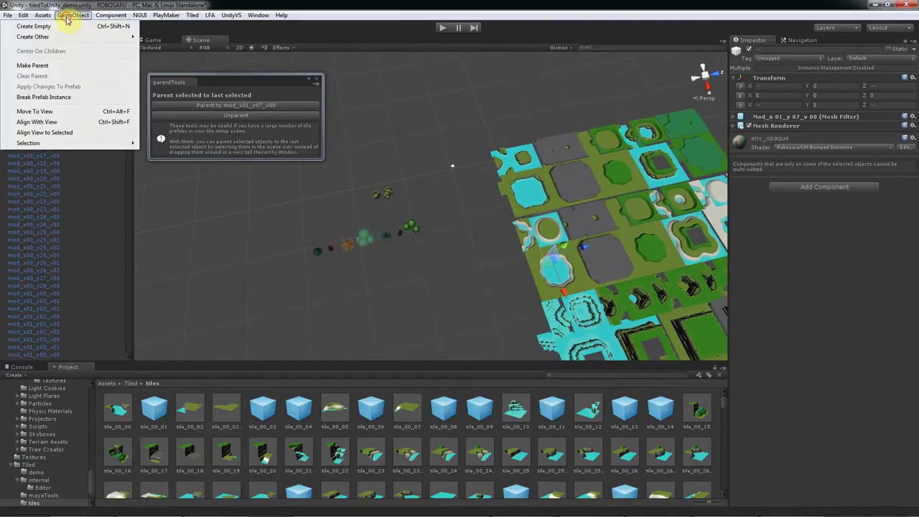
click(422, 300)
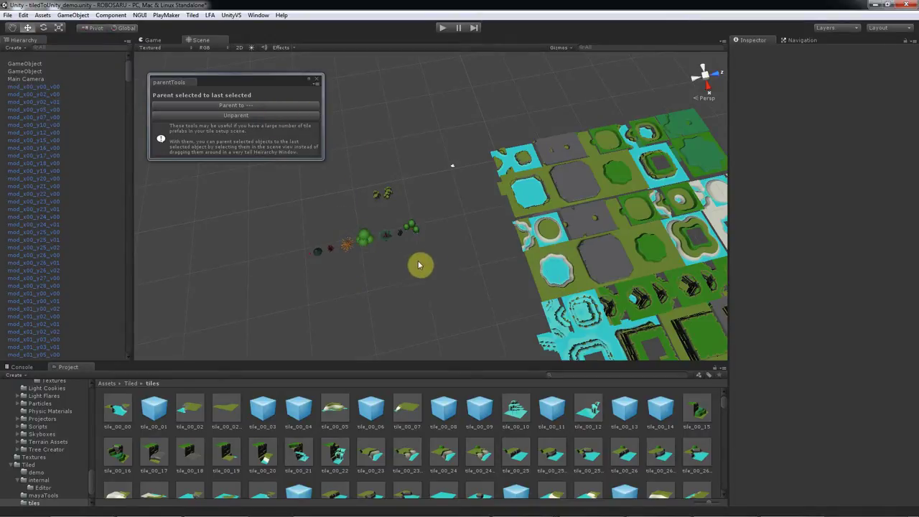
Select s_foliage26 with tile_00_04 as the parent target, then close parentTools without parenting and deselect everything
scroll(411, 262, up, 5)
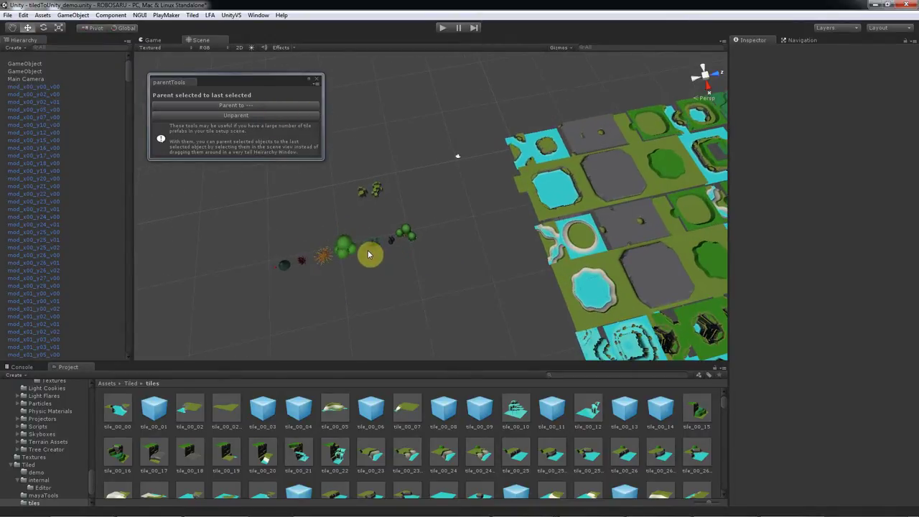
click(345, 247)
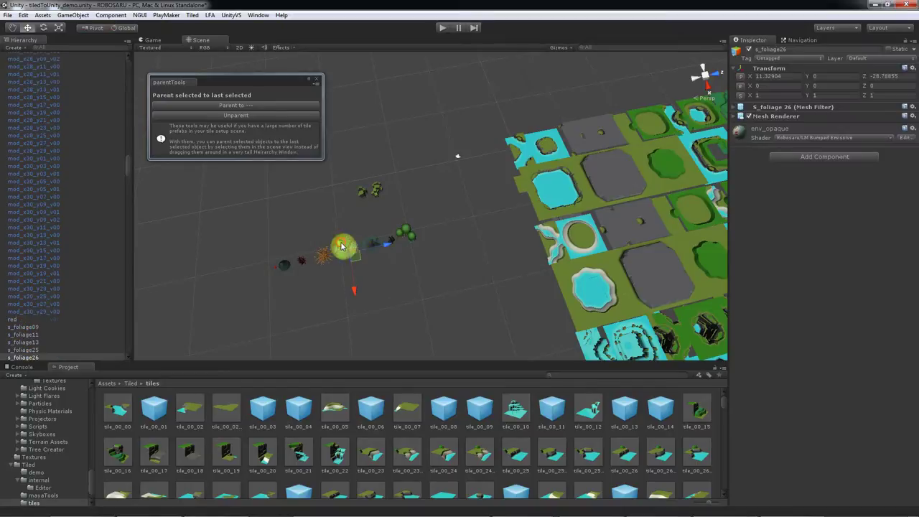
shift+click(553, 214)
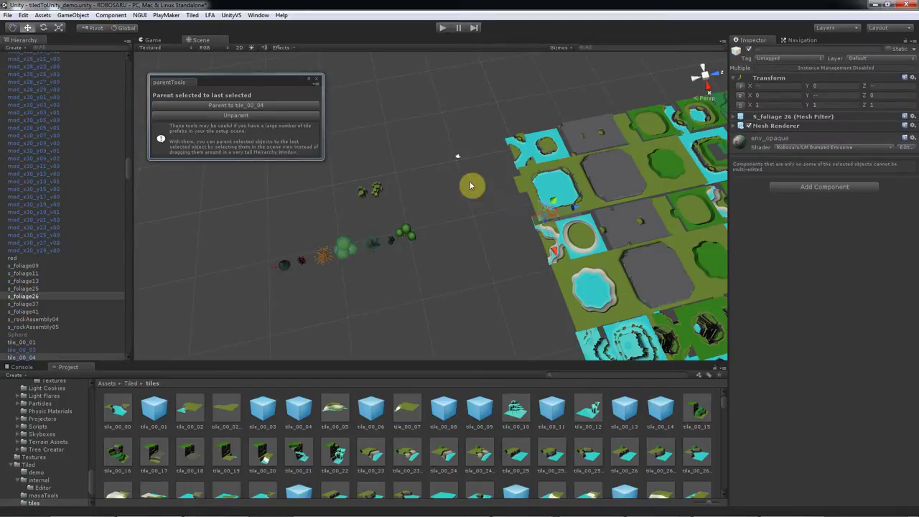
click(317, 80)
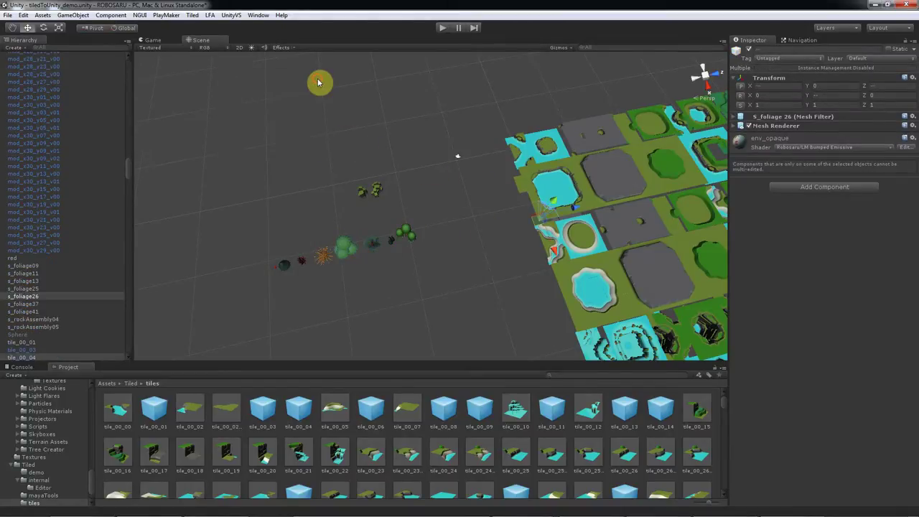
click(400, 288)
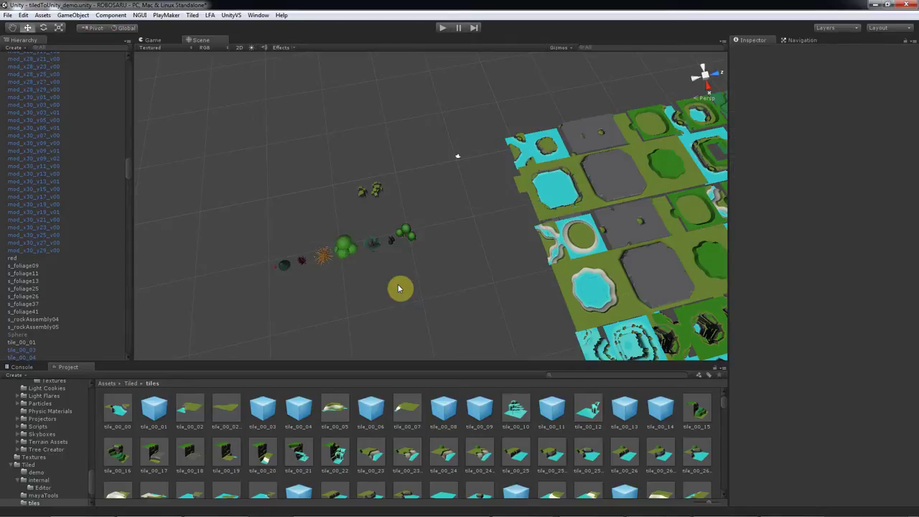
Select the corner tile mod_x00_y00_v00 and open the Tiled setupVariants utility
click(193, 15)
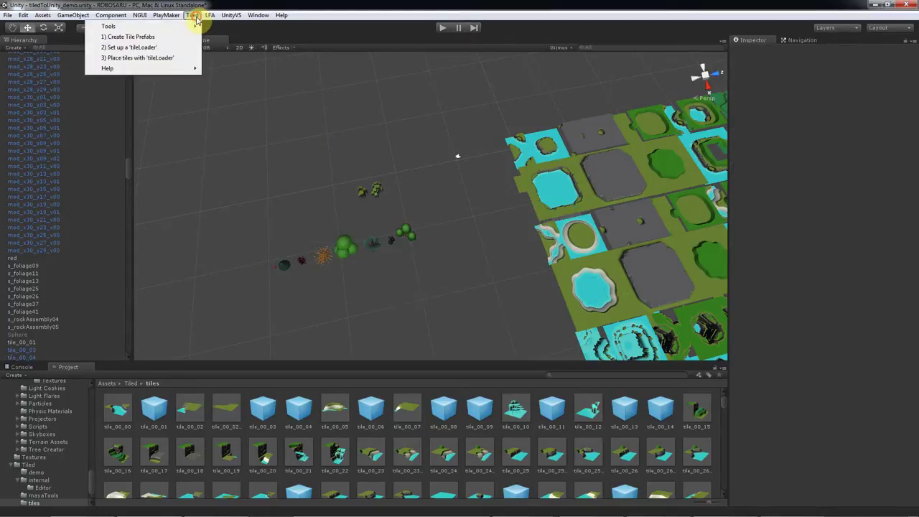
click(489, 158)
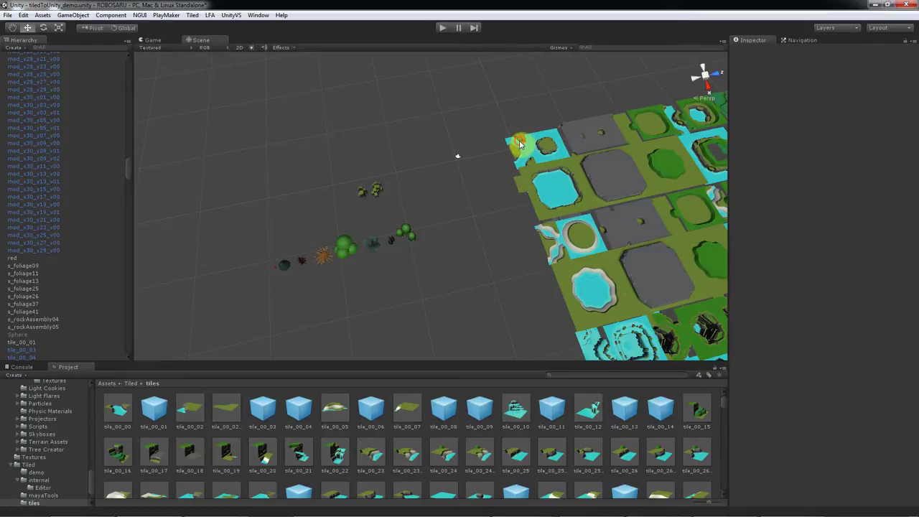
click(520, 145)
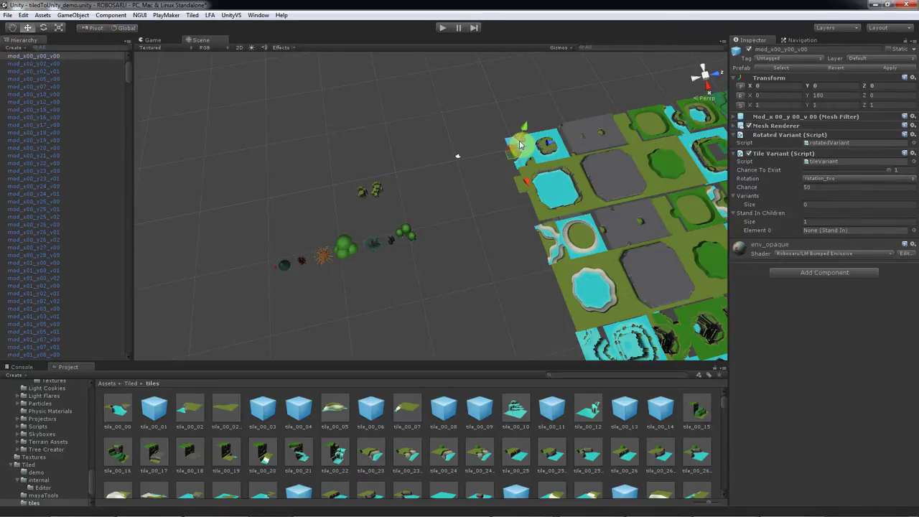
click(192, 15)
mouse_move(181, 27)
click(229, 31)
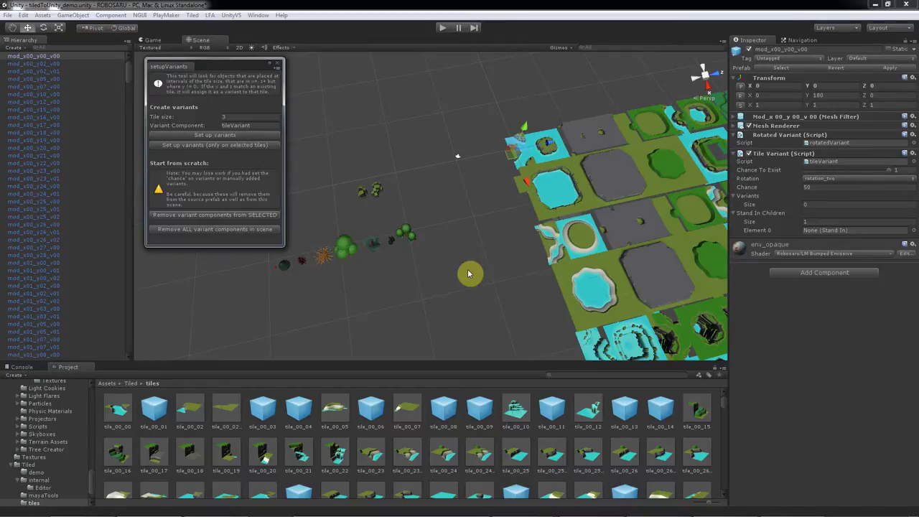
Select and frame tile mod_x01_y12_v00, then examine the variants stacked beneath it and the neighbouring tiles
alt+drag(467, 271, 566, 220)
click(566, 219)
key(f)
alt+drag(493, 251, 536, 207)
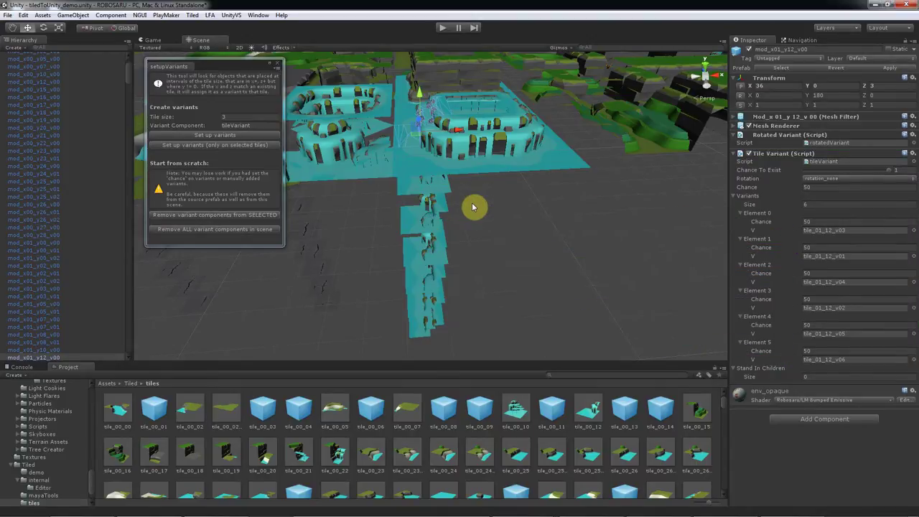
middle_drag(308, 261, 649, 232)
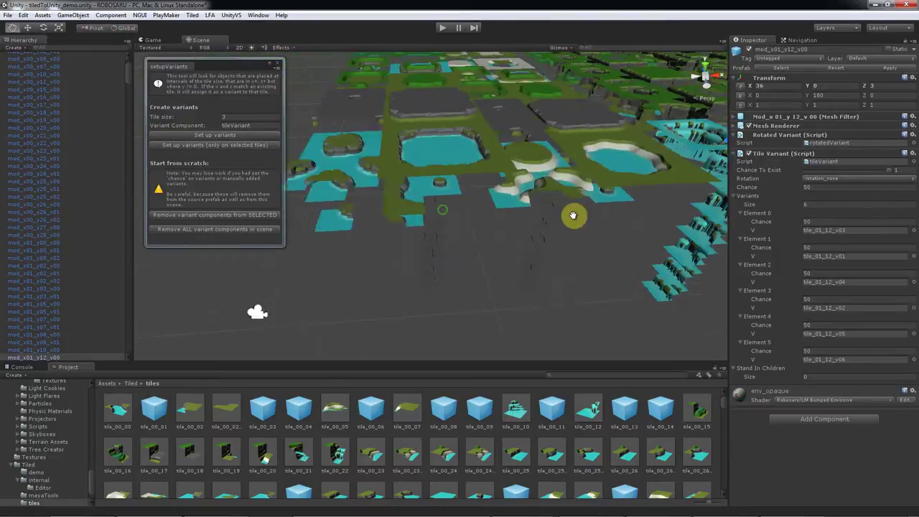
alt+drag(579, 232, 450, 262)
Select and frame tile mod_x12_y00_v00 and set its Tile Variant rotation to rotation_two
scroll(436, 229, down, 5)
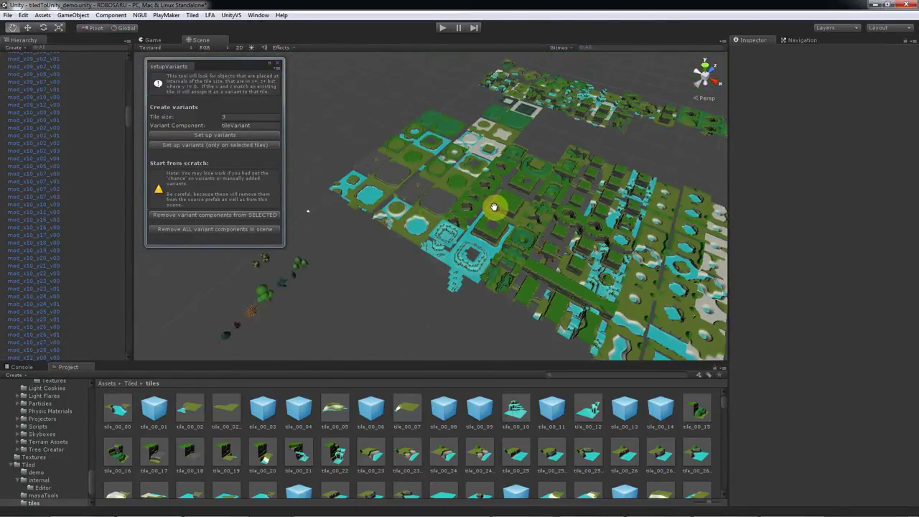
middle_drag(495, 207, 460, 236)
scroll(406, 162, up, 6)
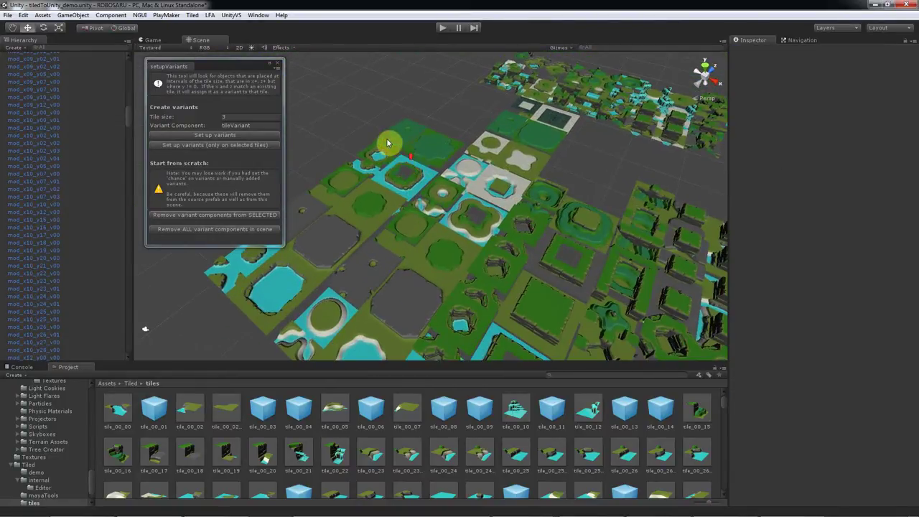
click(389, 141)
key(f)
alt+drag(393, 148, 648, 227)
scroll(602, 254, down, 4)
alt+drag(579, 255, 567, 224)
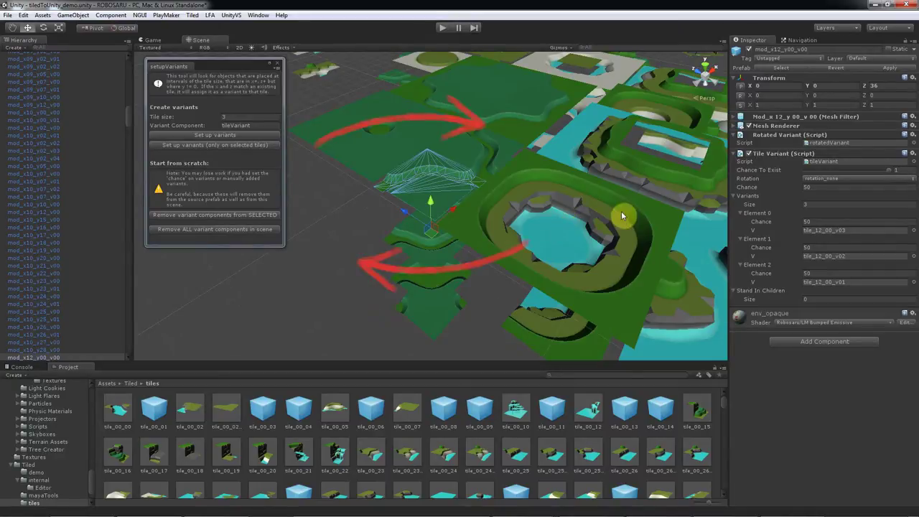
click(840, 178)
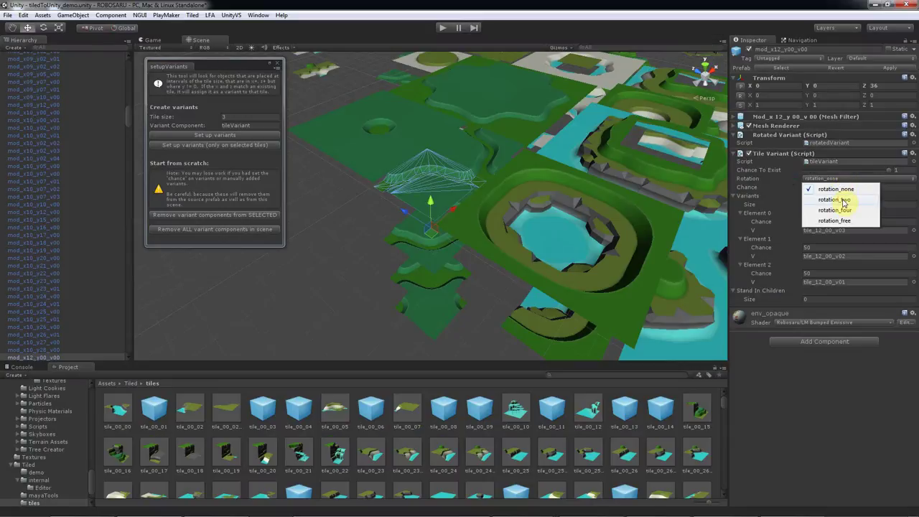
click(844, 201)
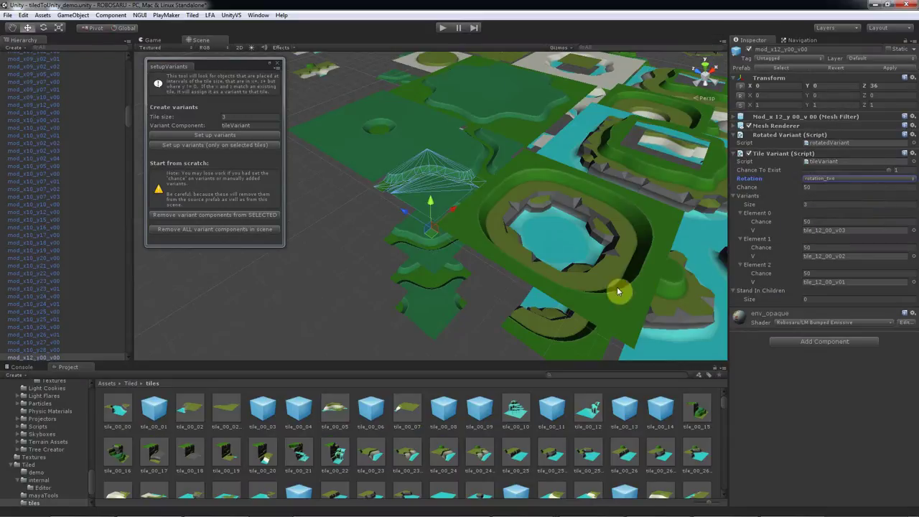
Try rotating tile mod_x12_y00_v00 in the scene, then undo the rotation
click(370, 245)
alt+drag(372, 249, 433, 205)
click(431, 199)
key(e)
drag(454, 257, 630, 240)
key(ctrl+z)
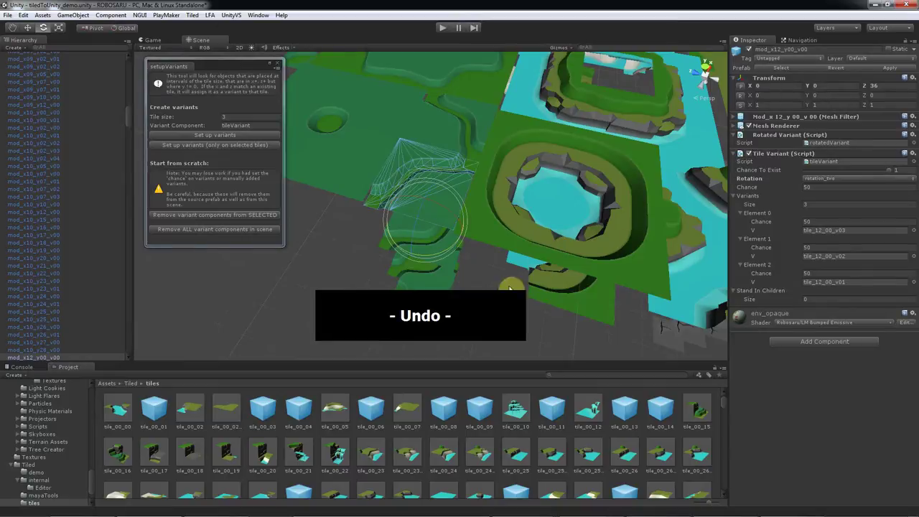
click(480, 306)
click(437, 199)
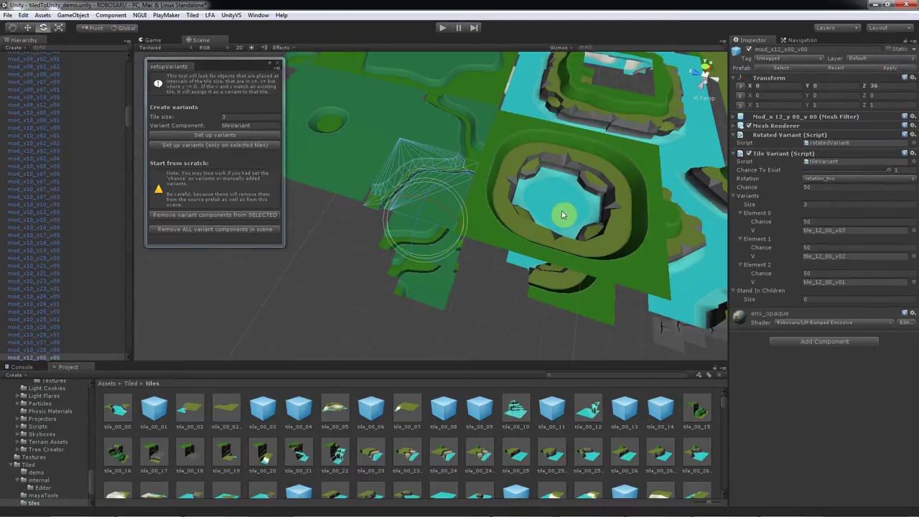
Select and frame tile mod_x04_y03_v00 and set its Tile Variant rotation to rotation_four
scroll(558, 211, down, 5)
middle_drag(553, 206, 280, 215)
click(498, 234)
key(f)
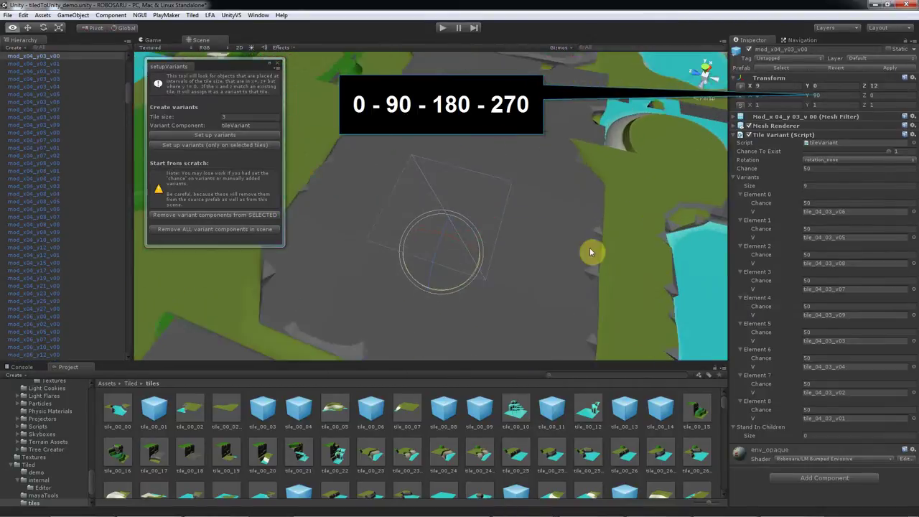
alt+drag(607, 254, 540, 206)
click(845, 159)
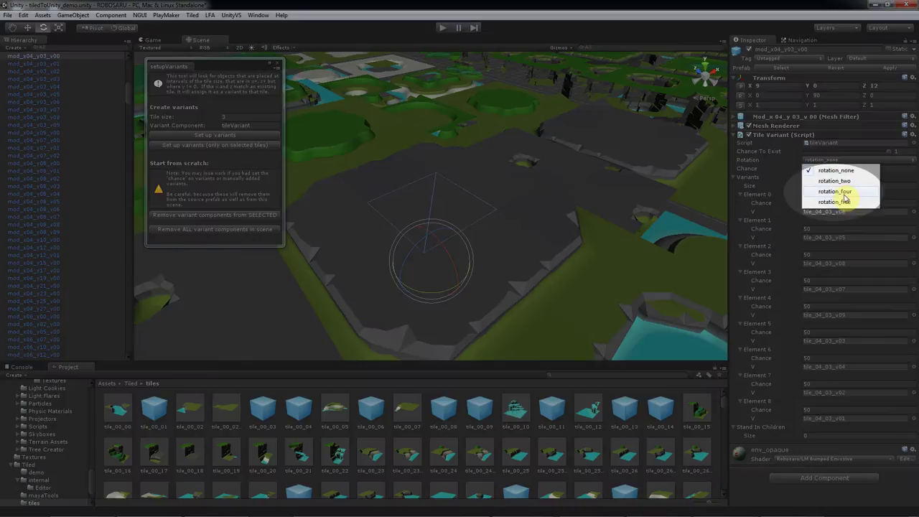
click(843, 191)
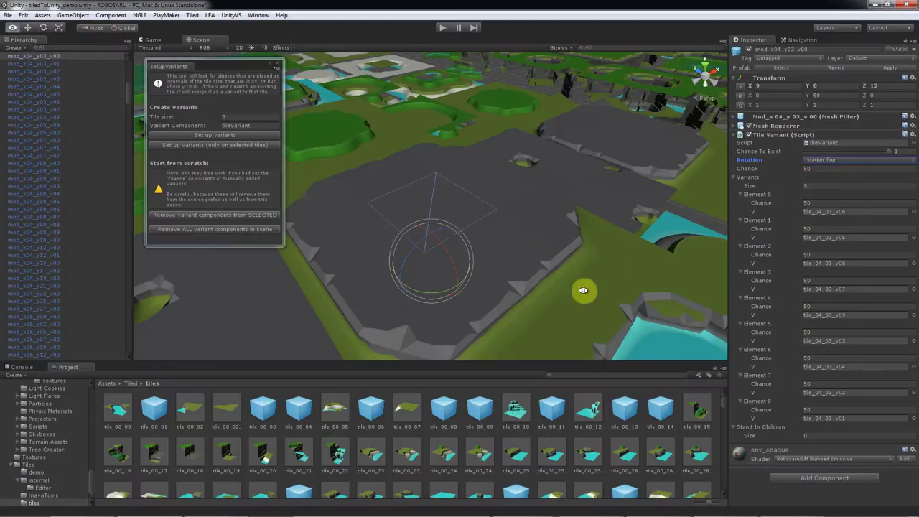
Examine the terrain around mod_x04_y03_v00 and its available rotation options, keeping rotation_four
alt+drag(579, 293, 560, 282)
middle_drag(559, 281, 565, 37)
alt+drag(565, 37, 453, 345)
alt+drag(564, 107, 550, 297)
click(834, 159)
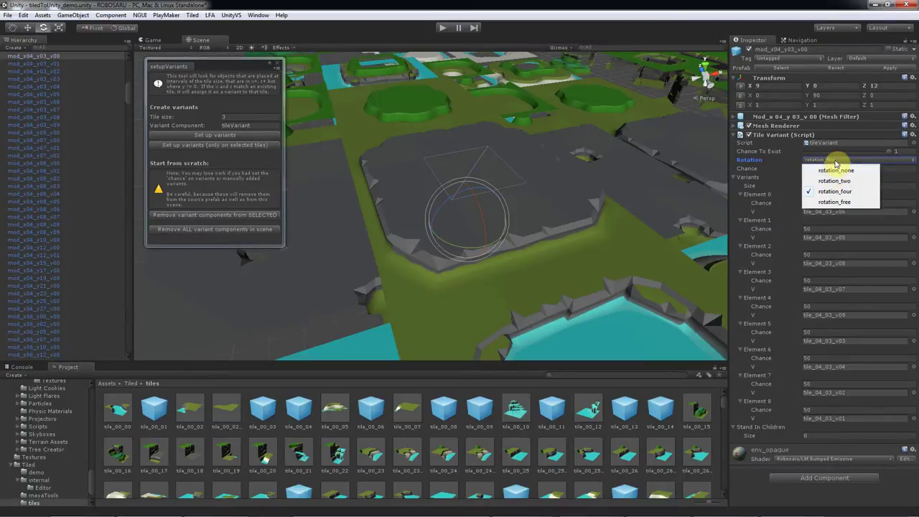
click(793, 164)
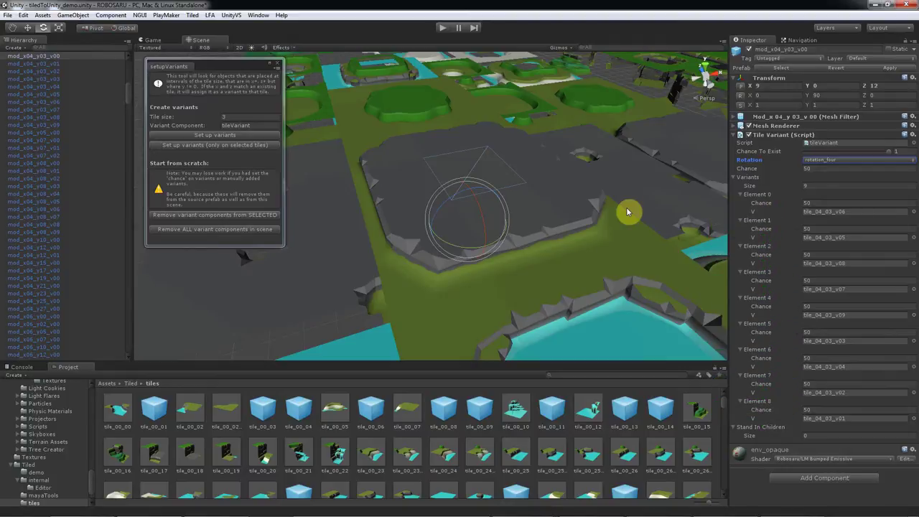
Examine the variants stacked beneath mod_x04_y03_v00 and its Variants list, then deselect the tile
middle_drag(632, 219, 565, 477)
middle_drag(517, 216, 513, 180)
click(435, 168)
key(ctrl+z)
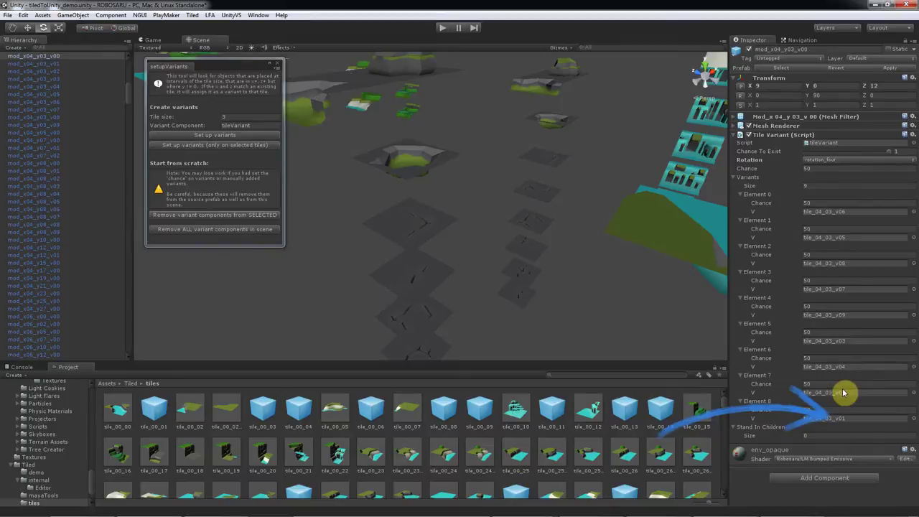
click(803, 186)
text(8)
click(607, 294)
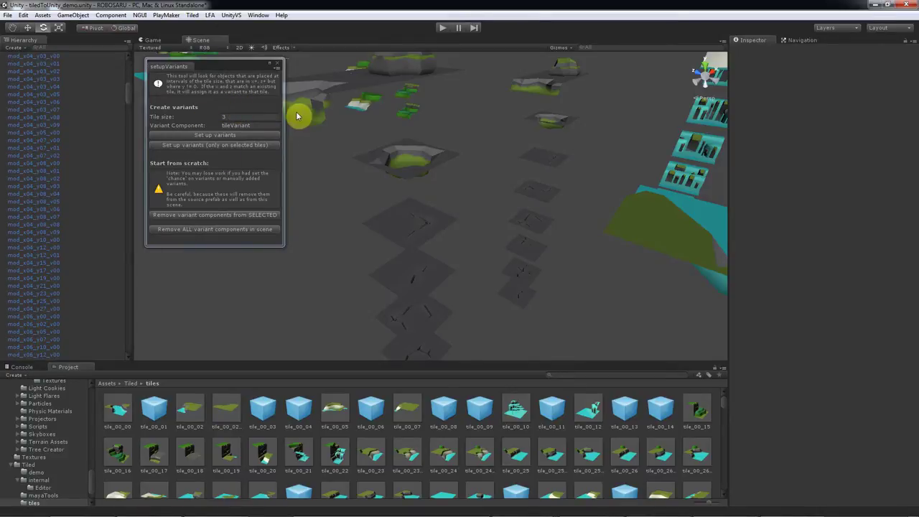
View the whole tile set from above and select mod_x04_y03_v00 to compare its Tile Variant component with the setupVariants settings
scroll(390, 193, down, 8)
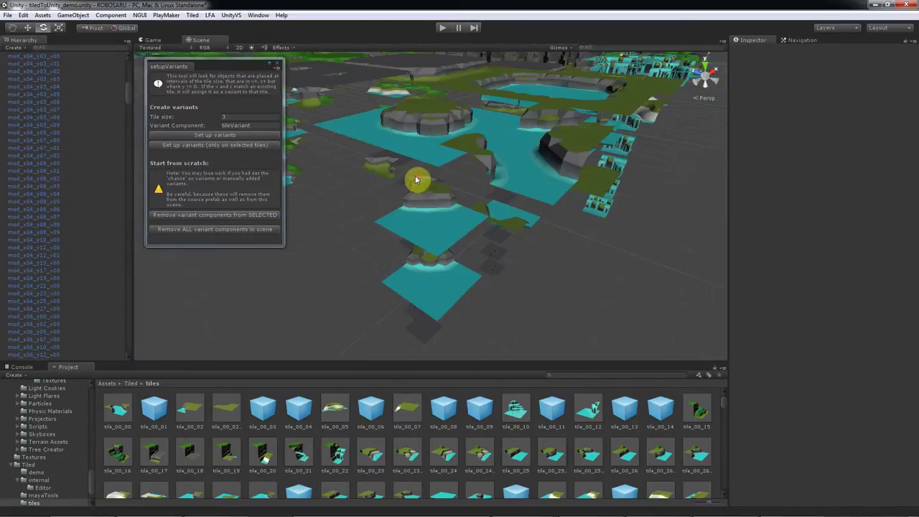
alt+drag(421, 166, 344, 179)
alt+drag(538, 154, 316, 223)
alt+drag(407, 182, 186, 254)
scroll(327, 262, down, 6)
alt+drag(454, 231, 497, 198)
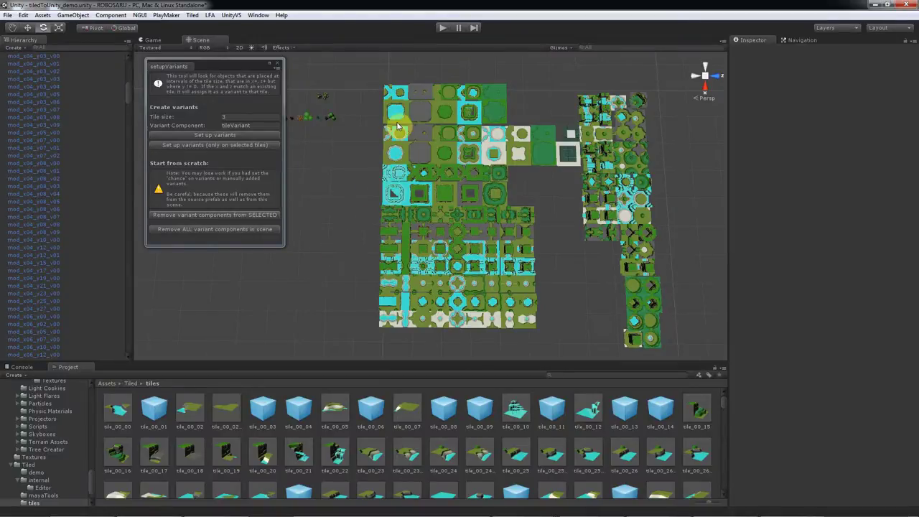
click(421, 112)
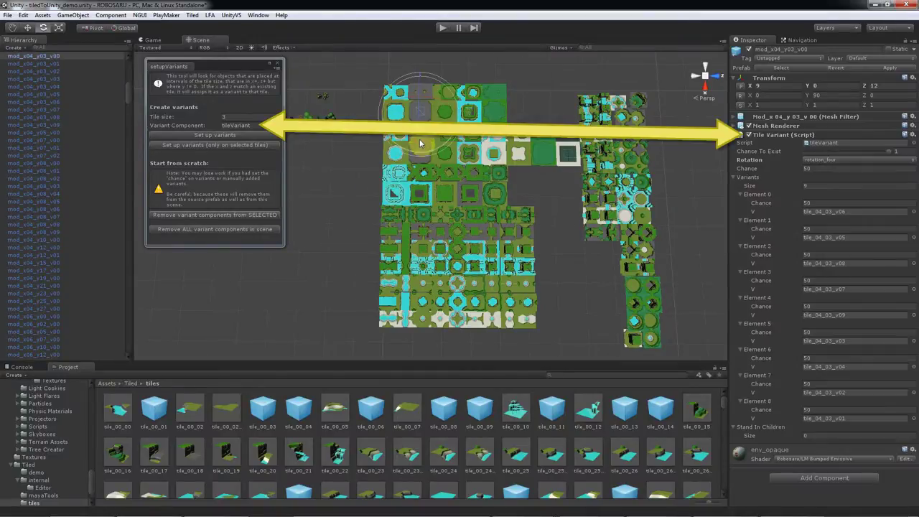
click(361, 188)
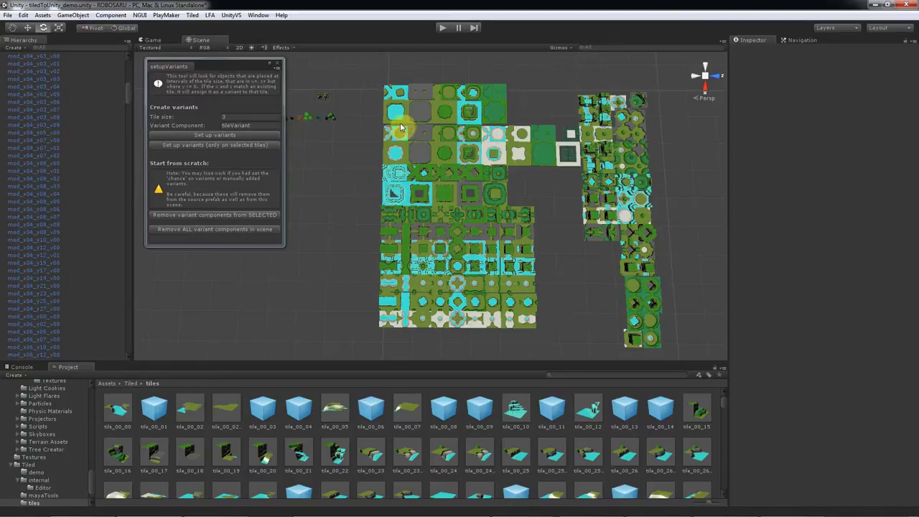
click(421, 115)
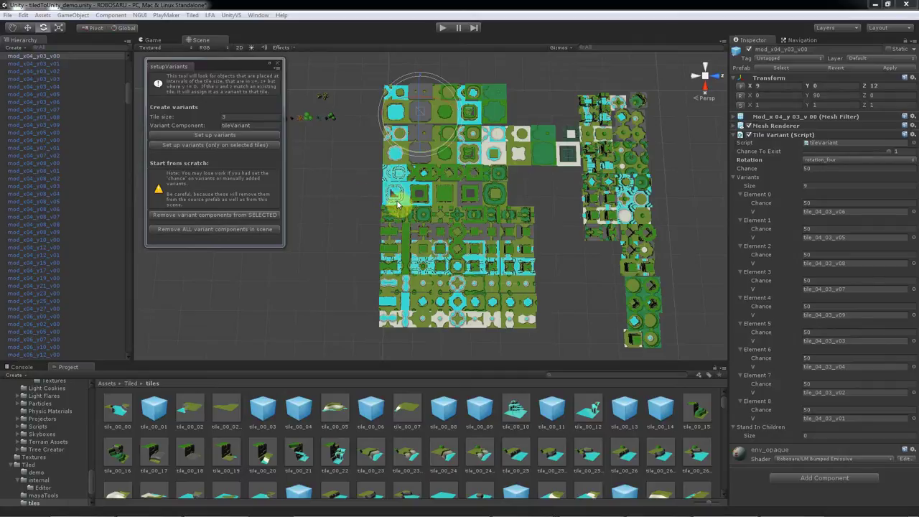
Deselect the tile and examine the tile layout and its terrain transitions up close from several angles
alt+drag(384, 222, 429, 132)
scroll(429, 130, up, 5)
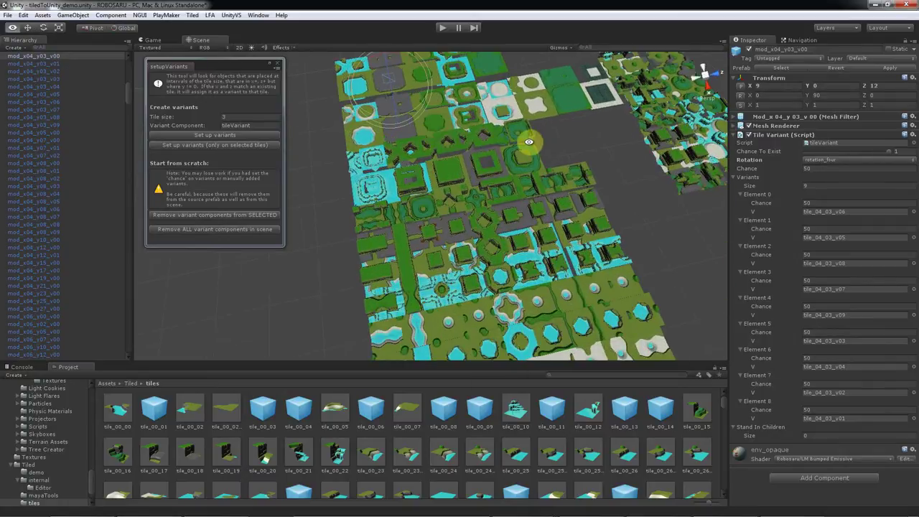
middle_drag(530, 143, 546, 225)
scroll(463, 189, up, 6)
alt+drag(463, 194, 520, 199)
click(314, 203)
alt+drag(423, 213, 505, 189)
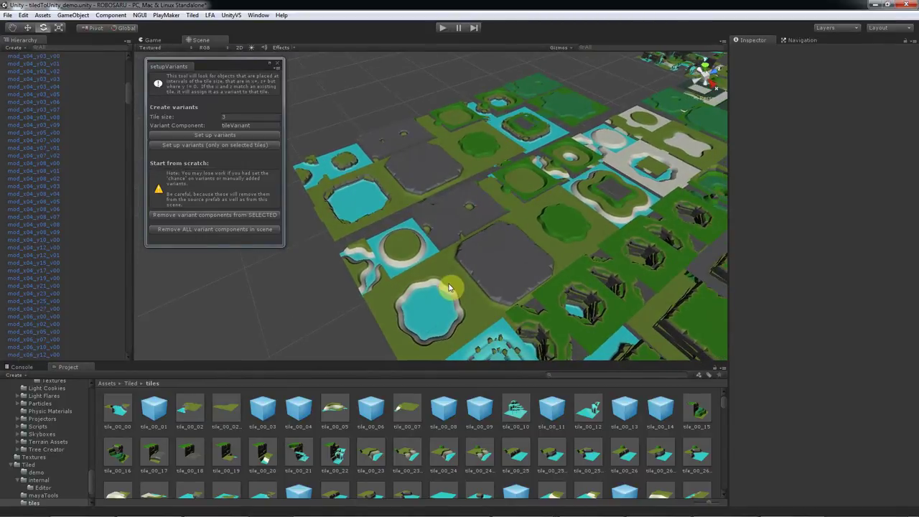
alt+drag(443, 249, 367, 245)
scroll(519, 198, up, 3)
scroll(519, 197, down, 2)
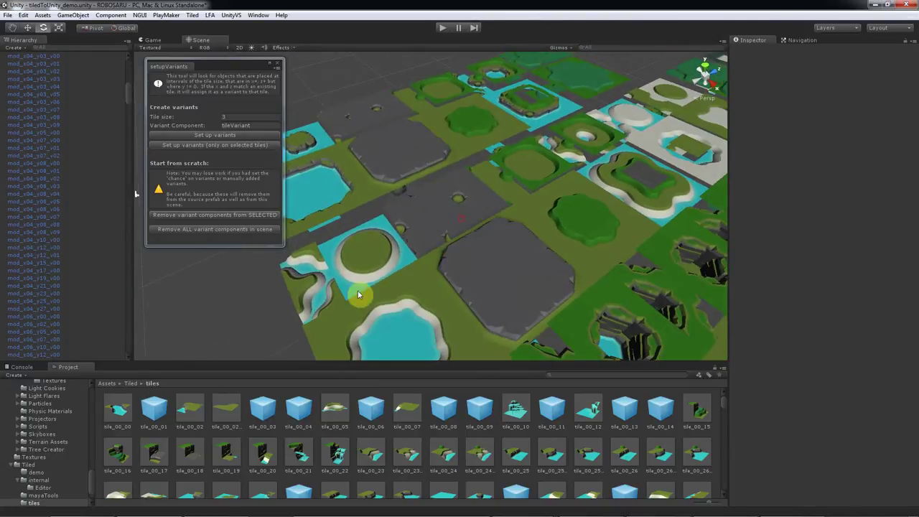
Open the Tiled project folder and inspect the tileVariant script's description and code
click(31, 465)
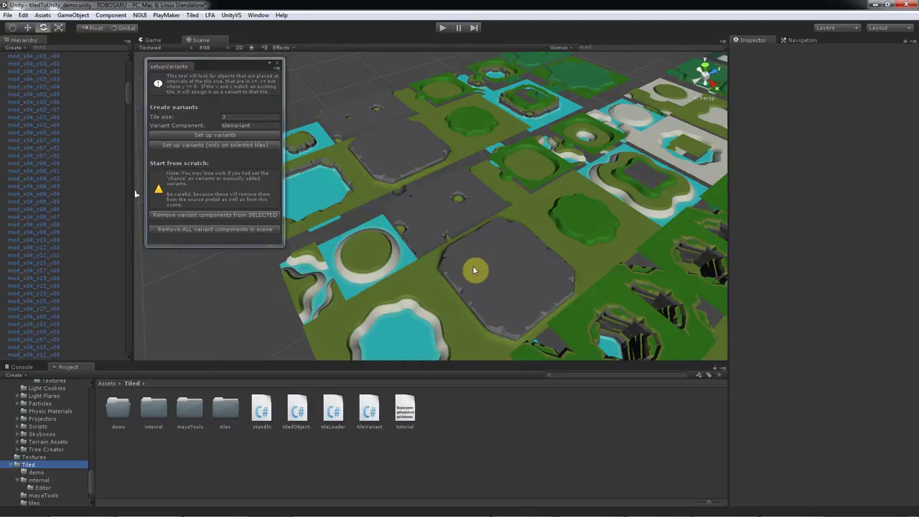
click(372, 409)
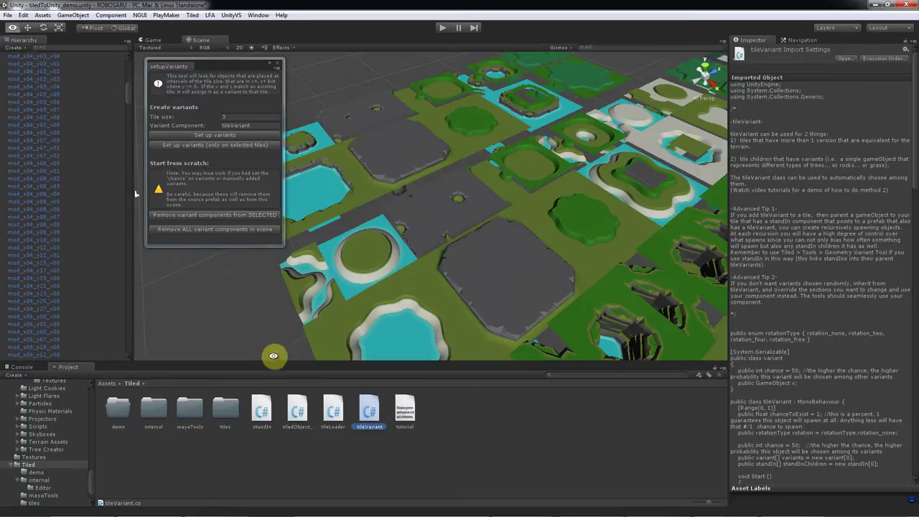
Duplicate the s_foliage25 tree with the copy set apart from the original, and open the Tiled demo folder
alt+drag(273, 343, 480, 234)
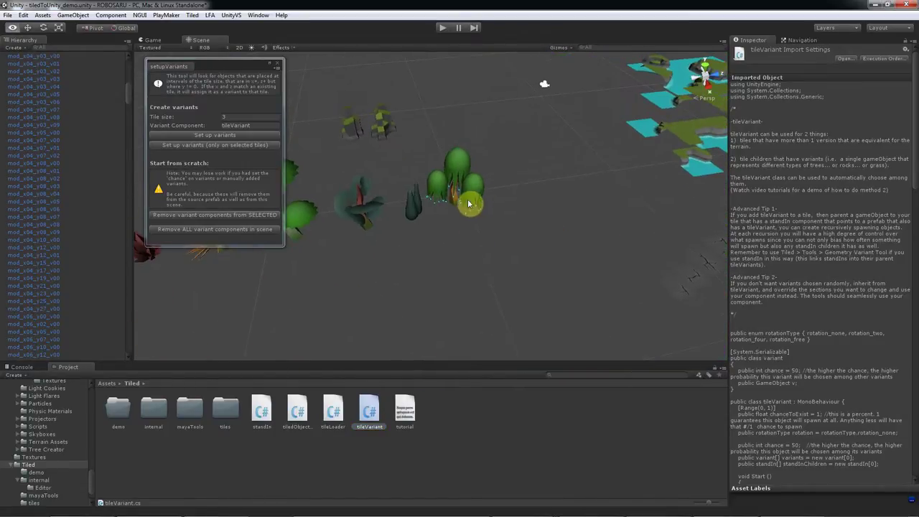
click(455, 175)
middle_drag(554, 277, 518, 295)
key(w)
click(36, 473)
alt+drag(412, 264, 475, 329)
Rename the s_foliage25 tree nearer the other props s_tree and the second one a_tree
click(411, 188)
click(769, 50)
text(s_tree)
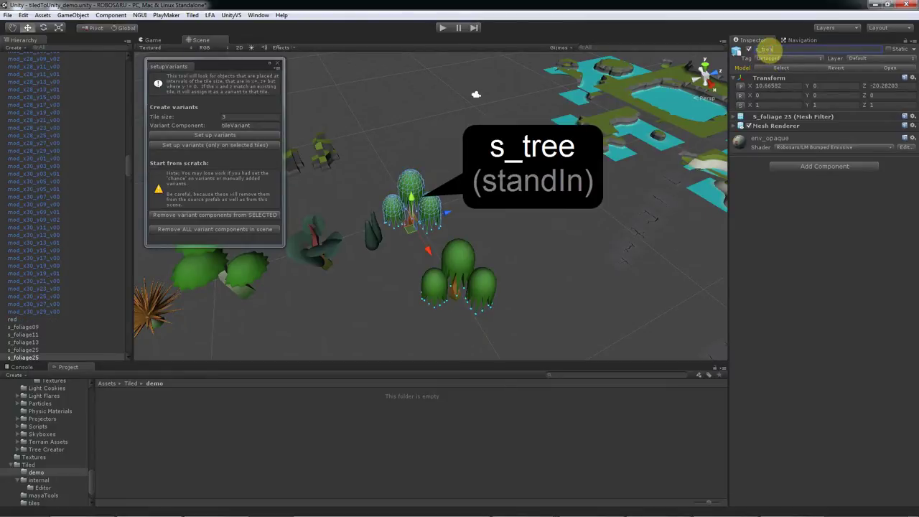
click(462, 262)
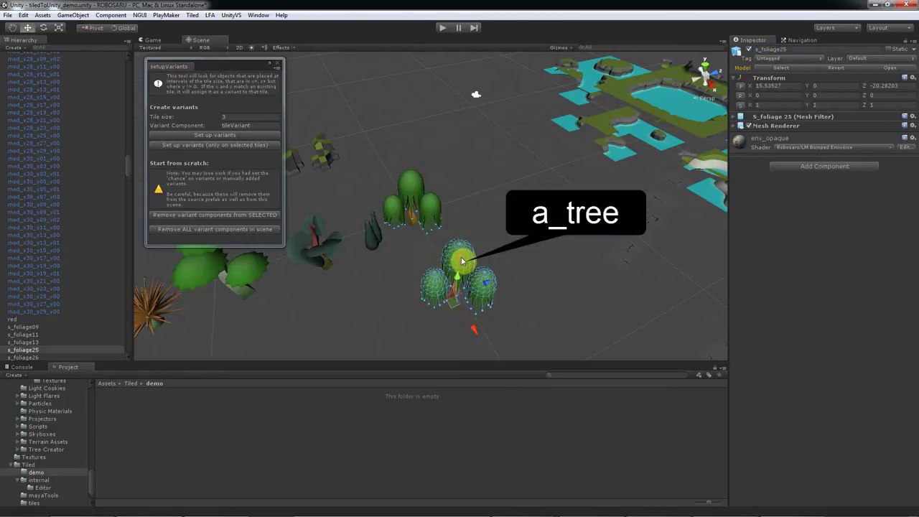
click(776, 49)
text(a_tree)
key(Return)
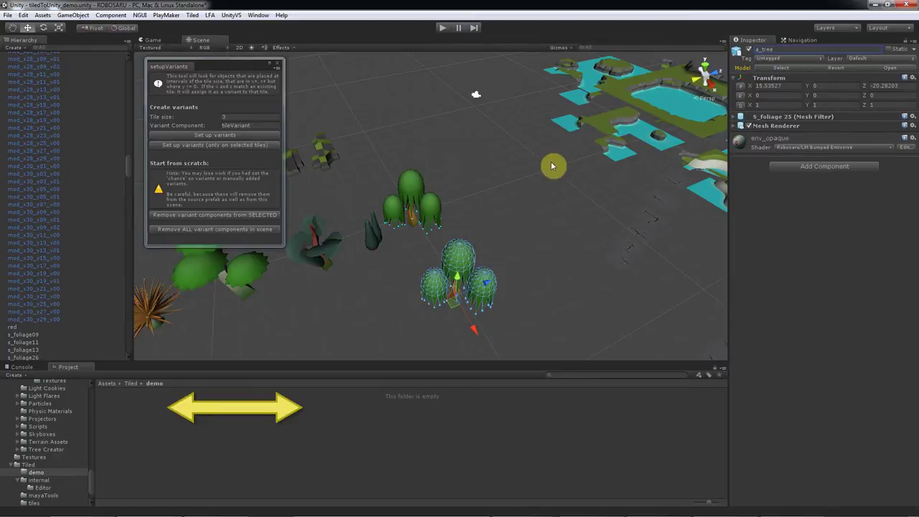
Add a Stand In component to s_tree
click(416, 191)
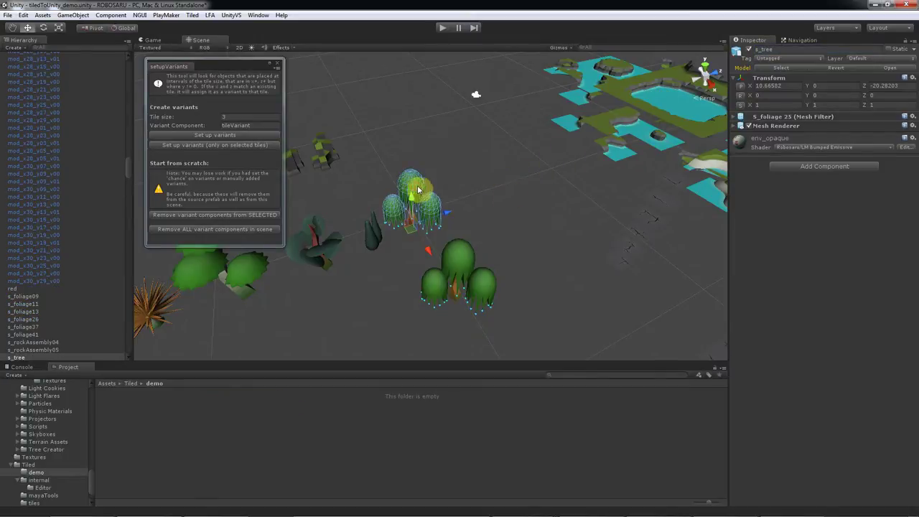
click(801, 169)
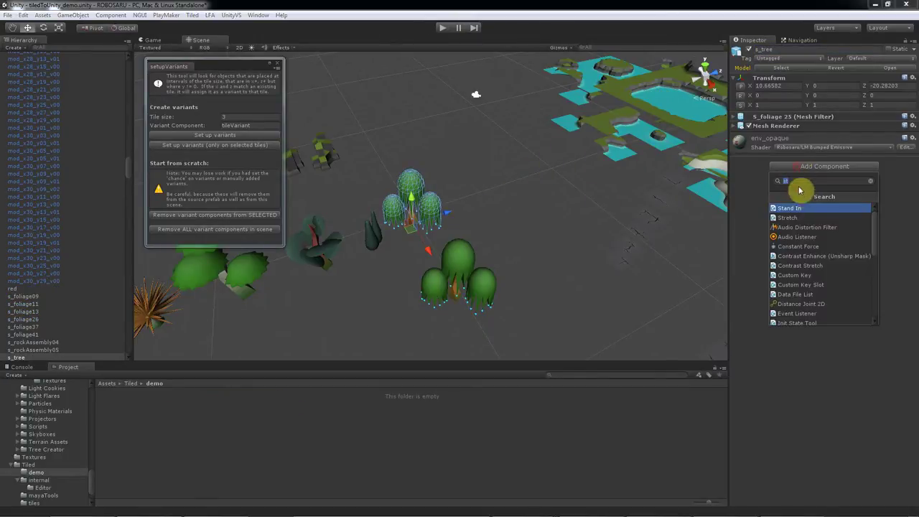
click(794, 207)
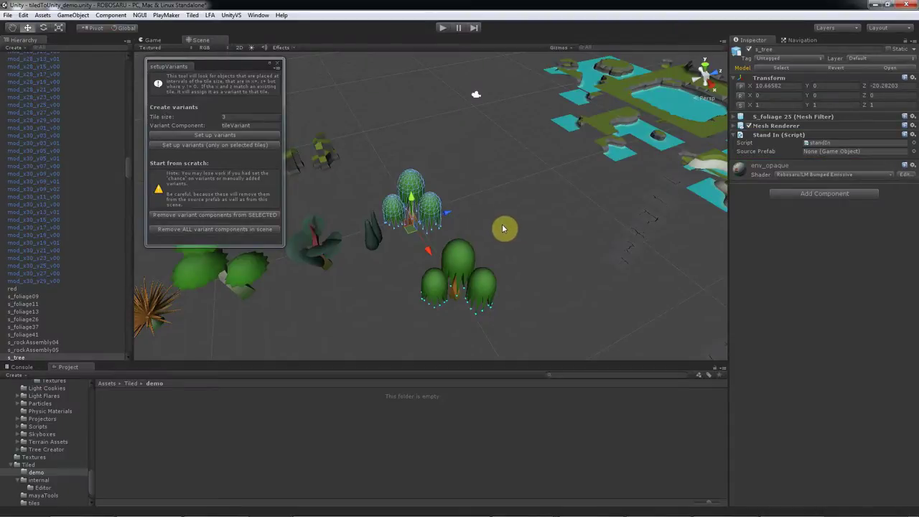
Create a prefab from the a_tree object in the Tiled demo folder
drag(0, 69, 420, 40)
click(461, 253)
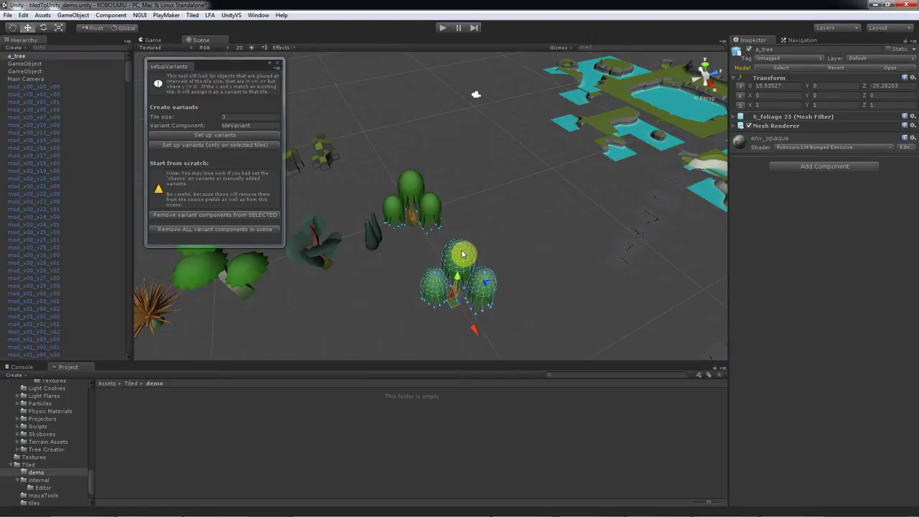
click(627, 87)
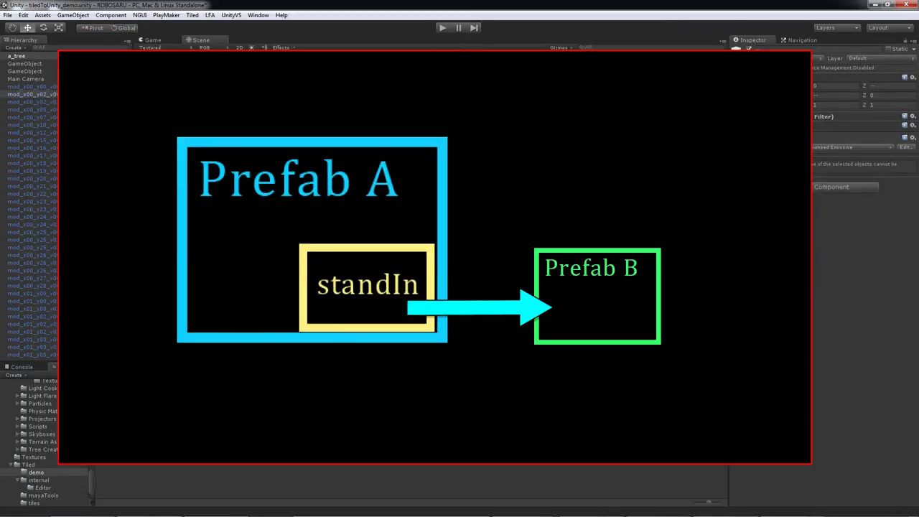
click(411, 194)
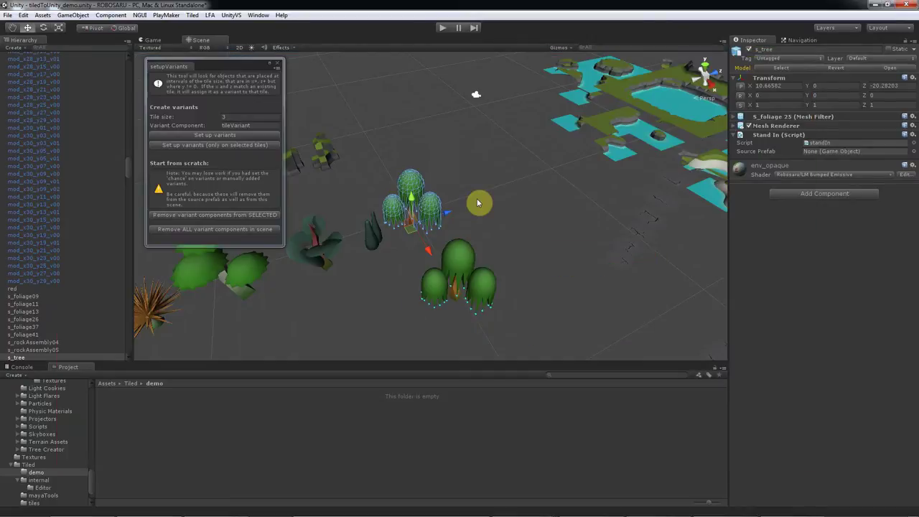
click(460, 251)
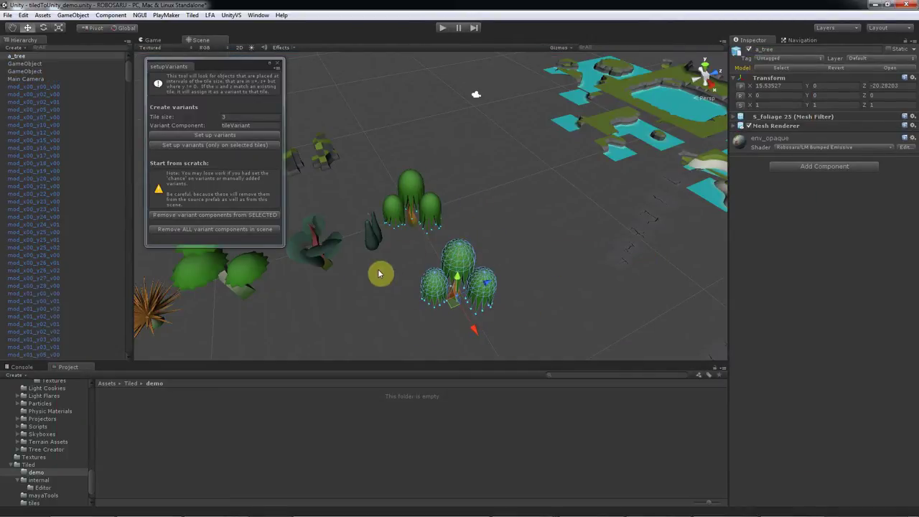
drag(49, 58, 189, 443)
Assign the a_tree prefab as the Source Prefab of s_tree's Stand In component, then inspect the prefab
click(408, 191)
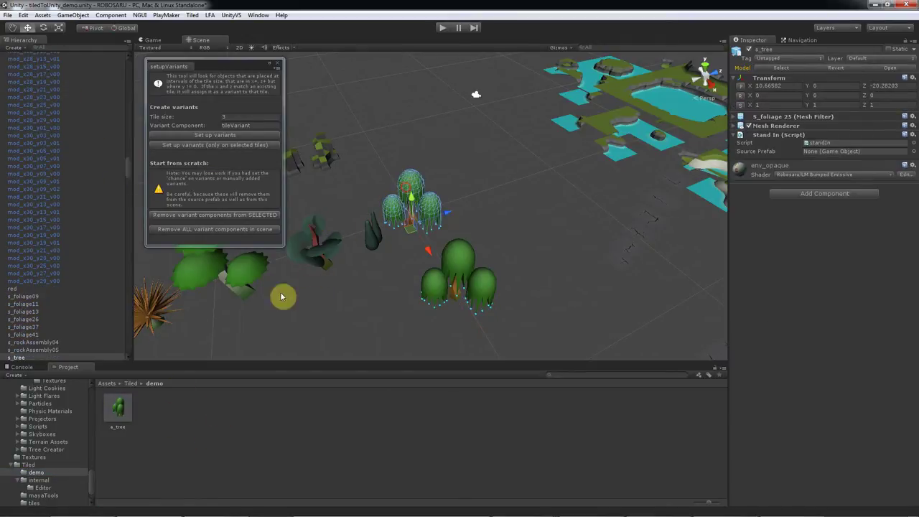
drag(120, 408, 812, 152)
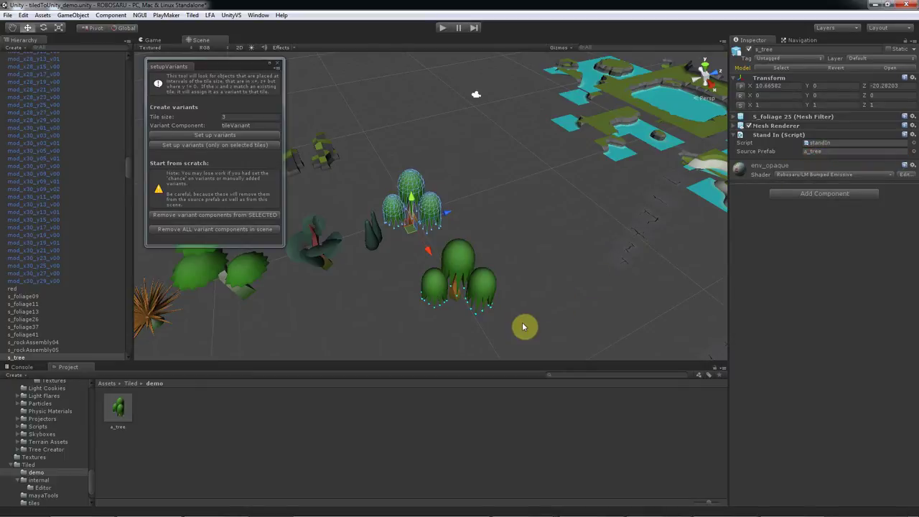
click(114, 408)
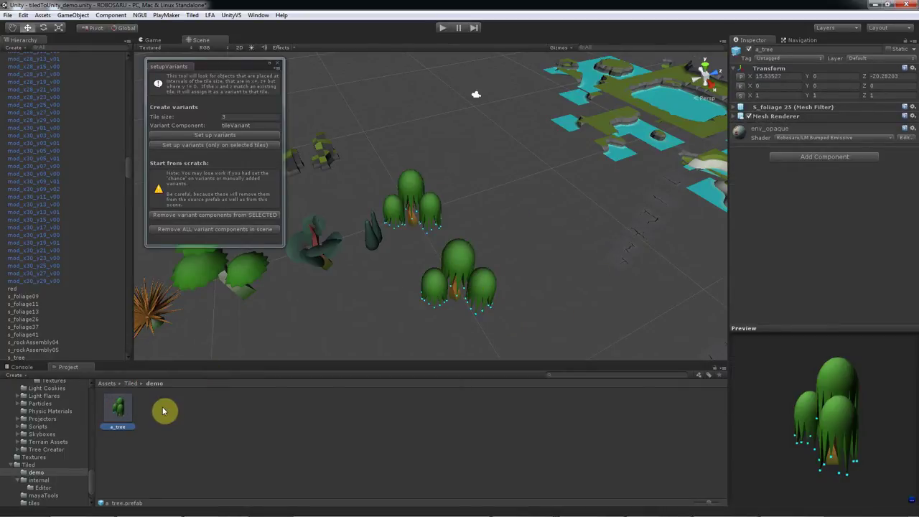
Move s_tree over the tile area to the round pool at about Z 0.74 and frame it
click(410, 195)
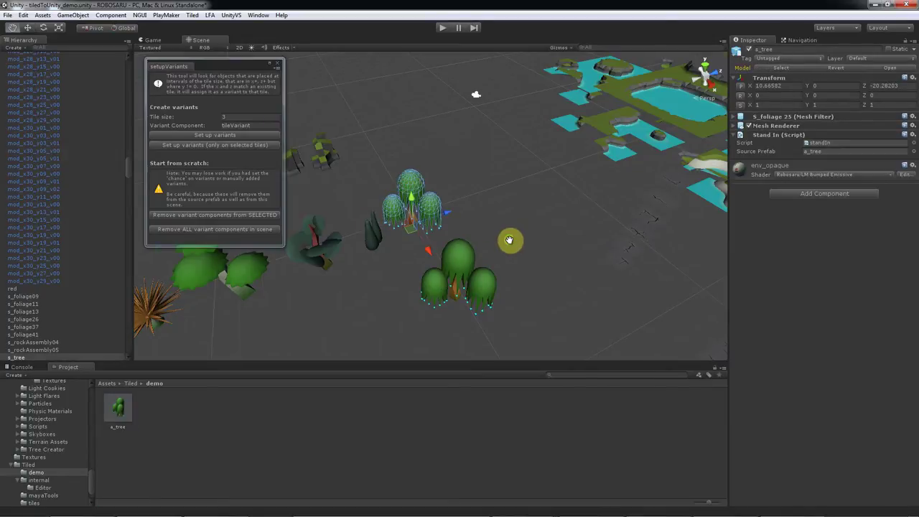
middle_drag(507, 242, 386, 247)
drag(376, 247, 577, 136)
key(f)
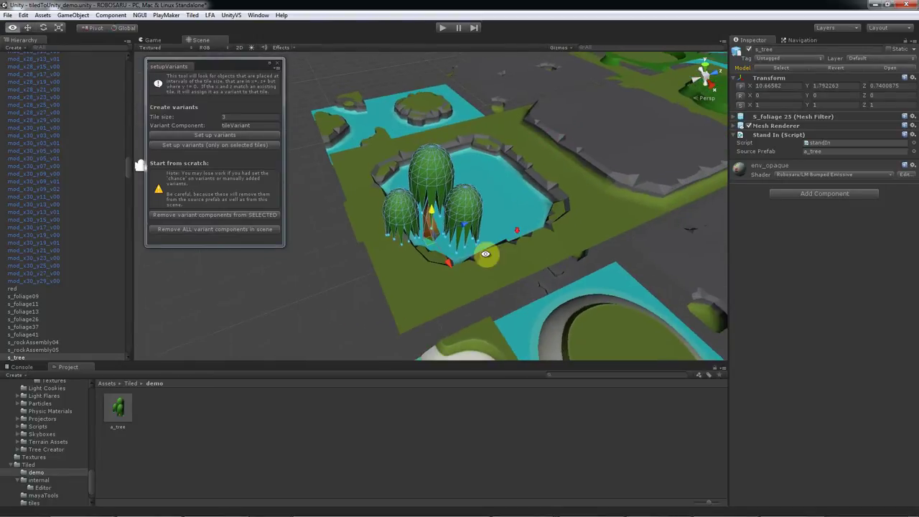
Place s_tree on the grass corner tile beside the pool at about X 12.39, Z -0.37 and open the Parenting Helper
alt+drag(484, 253, 436, 306)
click(190, 15)
mouse_move(183, 24)
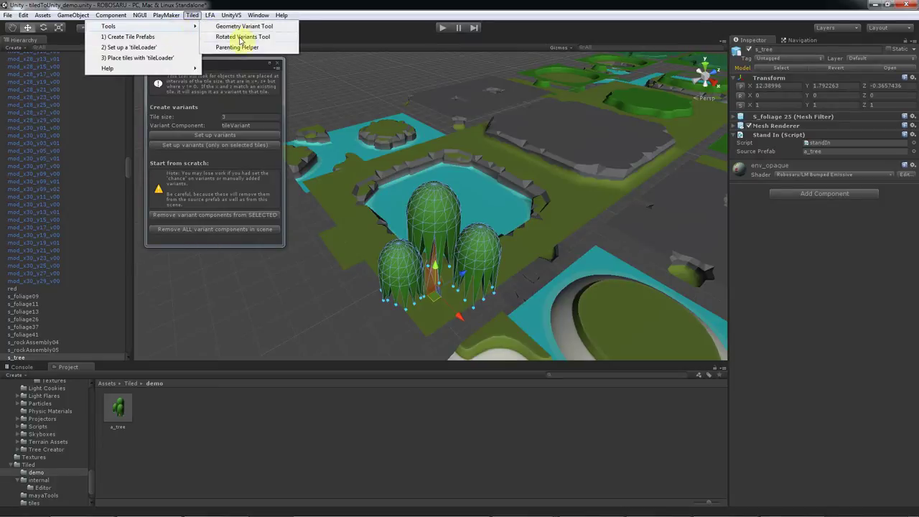
click(240, 49)
Parent s_tree to the grass tile beneath it and apply the change to that tile's prefab
shift+click(431, 313)
click(242, 284)
click(883, 68)
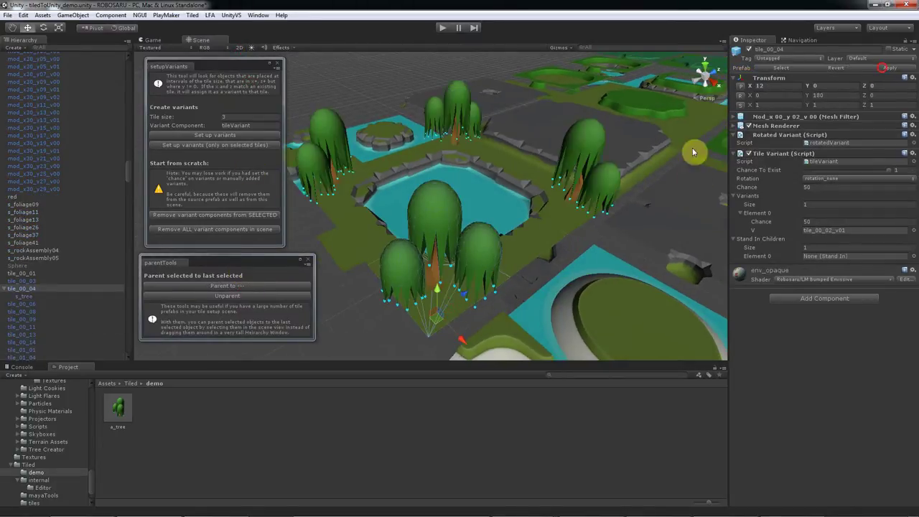
Duplicate s_tree onto the grass beside the raised green patch and parent the copy to the tile beneath it
click(547, 190)
scroll(547, 190, down, 3)
alt+drag(548, 190, 477, 228)
right_drag(478, 227, 459, 247)
click(448, 251)
key(ctrl+d)
drag(467, 271, 702, 138)
key(f)
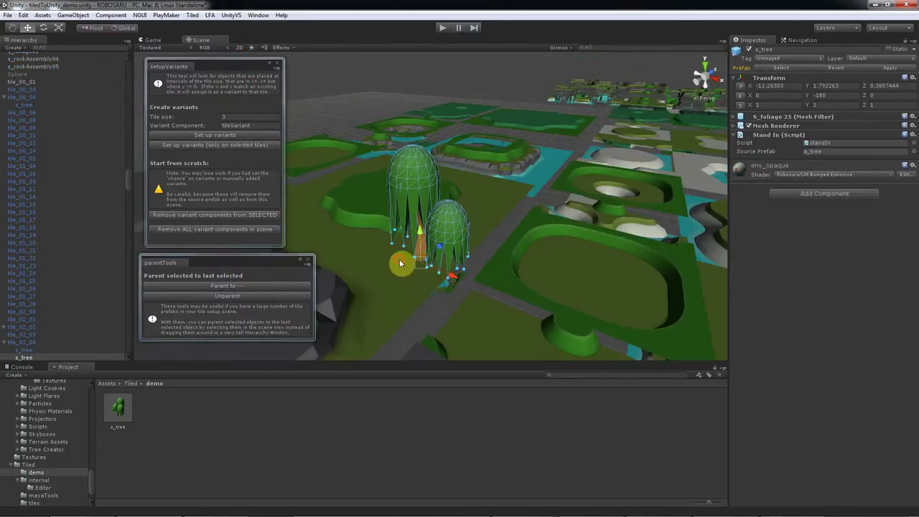
shift+click(376, 264)
click(242, 286)
Move the selected s_tree copy onto the square grass island in the sand-edged pool at about X -17.47, Z 11.53
scroll(460, 235, down, 5)
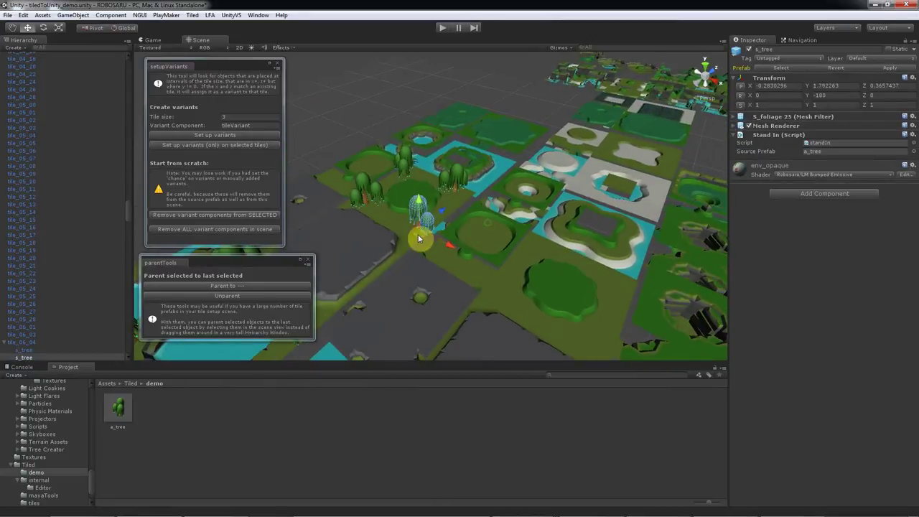
click(620, 189)
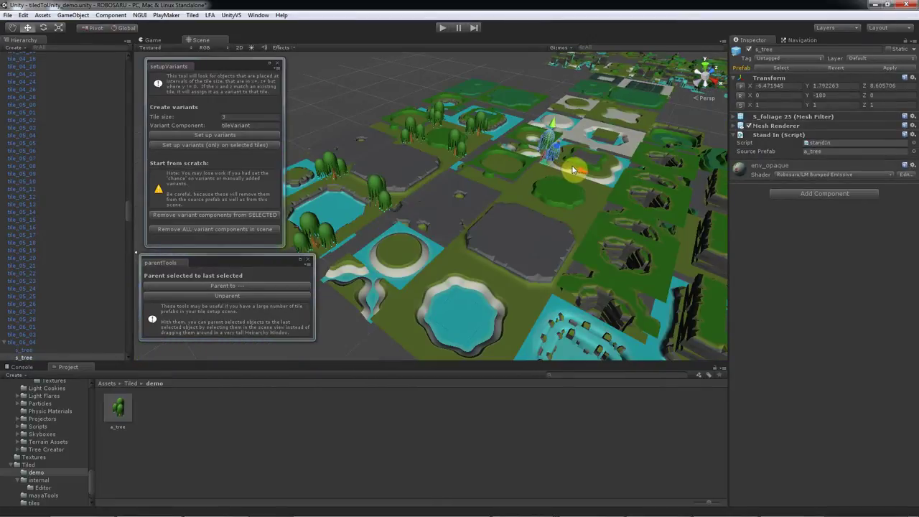
key(f)
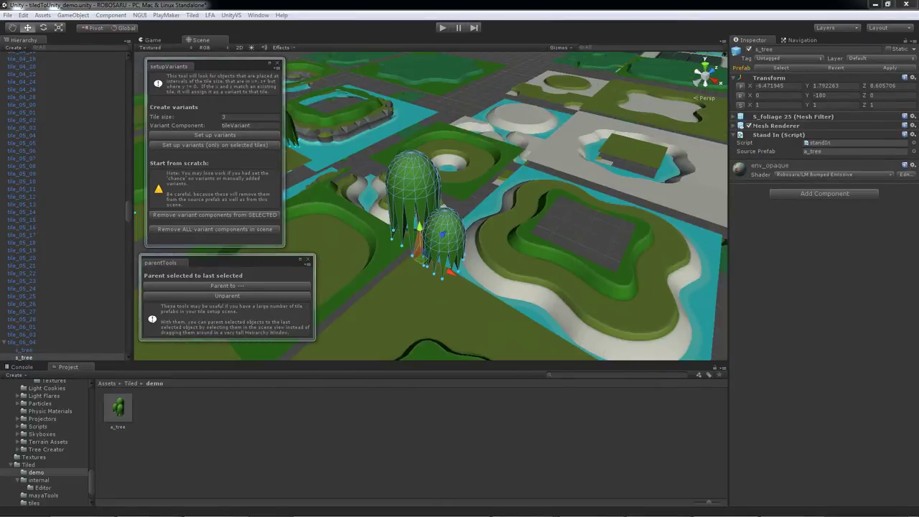
middle_drag(503, 200, 501, 156)
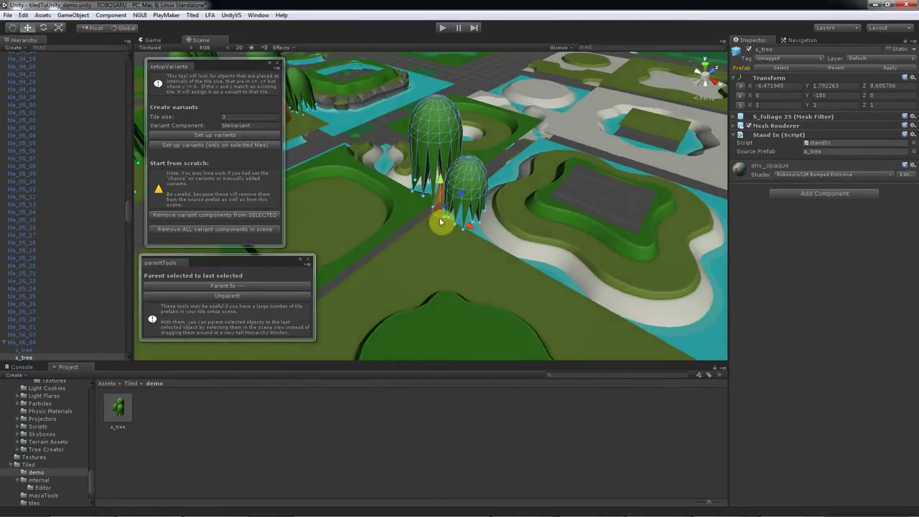
drag(440, 219, 642, 123)
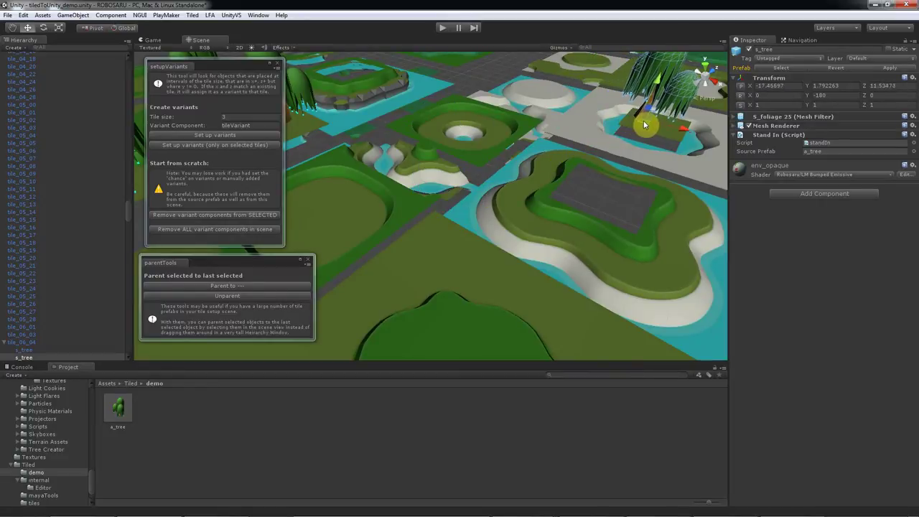
Parent the s_tree copies to the grass island tile mod_x13_y08_v00
click(221, 286)
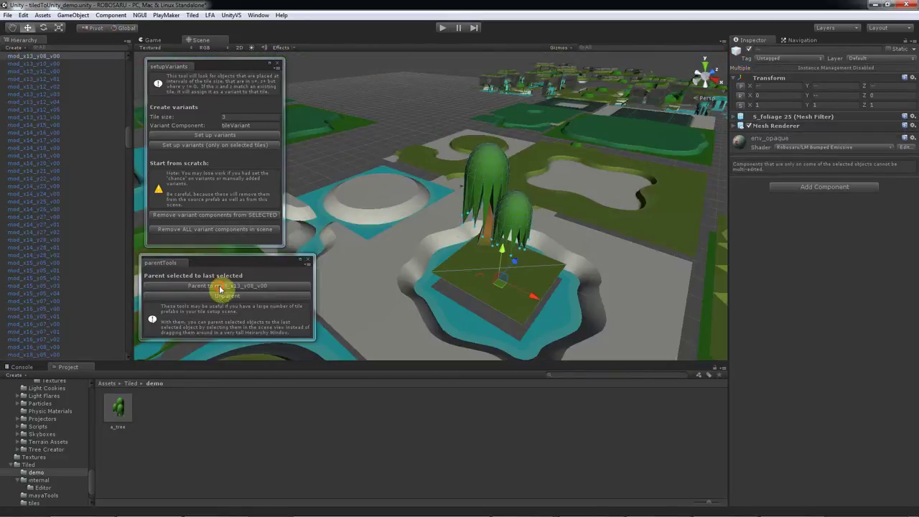
click(509, 303)
click(261, 283)
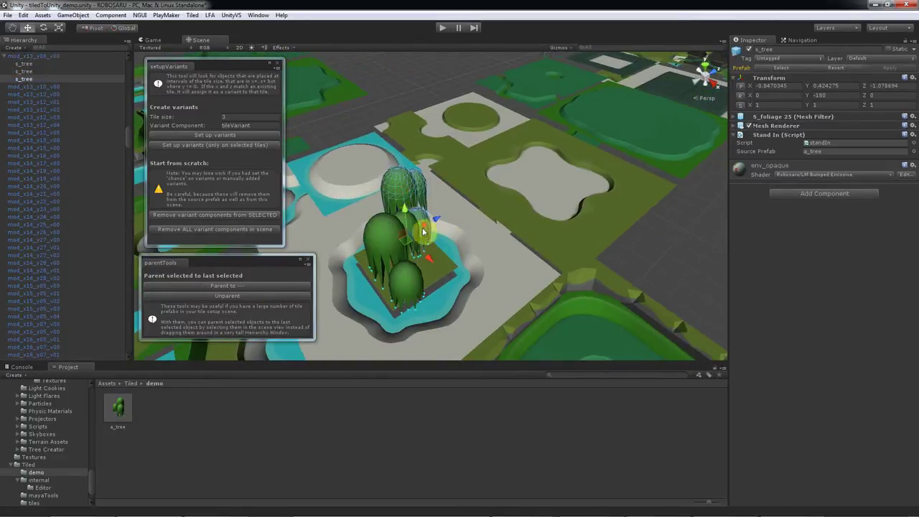
Move an s_tree copy to the grass bank of the sand-edged round pool at about X 32.65 and parent it to its tile
scroll(423, 231, down, 6)
middle_drag(423, 231, 519, 201)
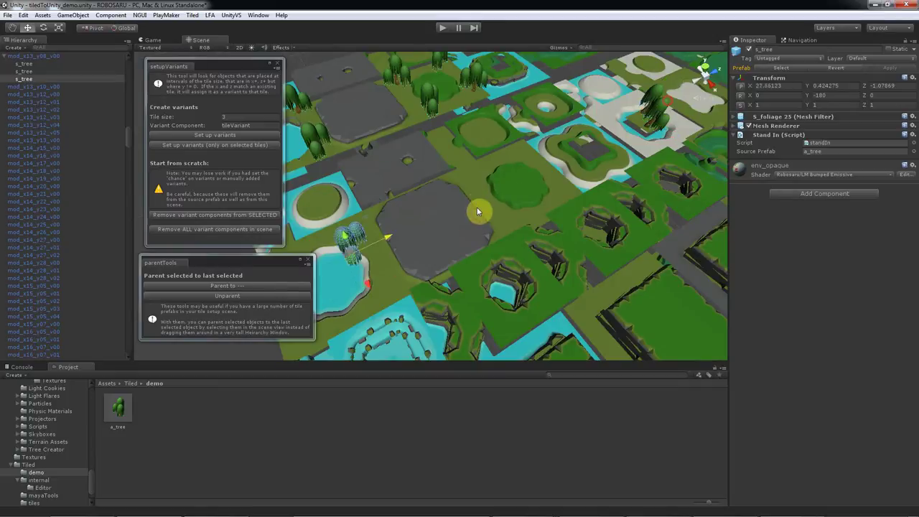
scroll(477, 210, up, 6)
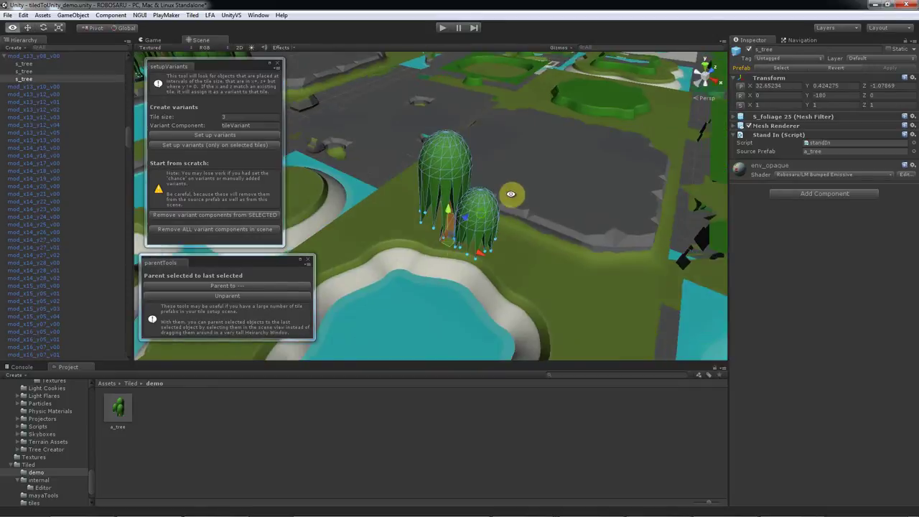
middle_drag(457, 251, 433, 197)
click(280, 285)
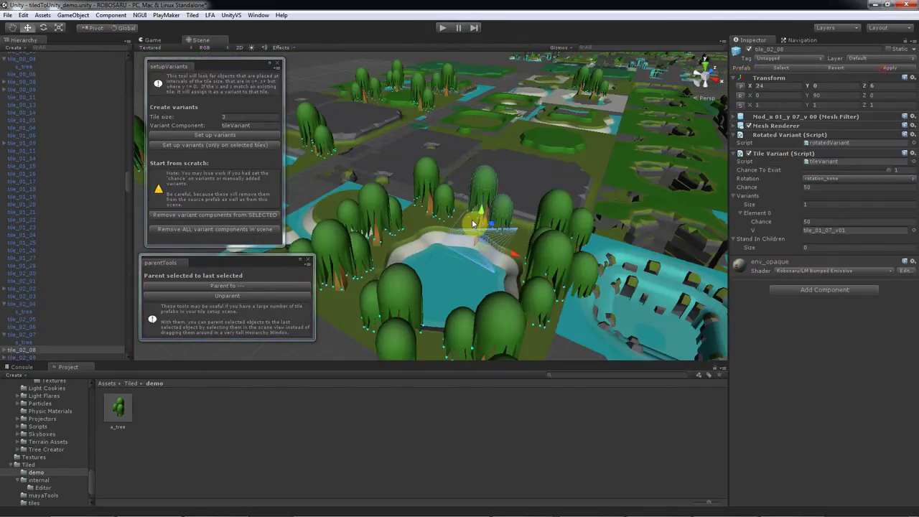
Inspect the a_tree prefab and the planted tiles, and move the parentTools window up over the setupVariants window
alt+drag(474, 222, 546, 280)
click(394, 330)
middle_drag(352, 320, 543, 209)
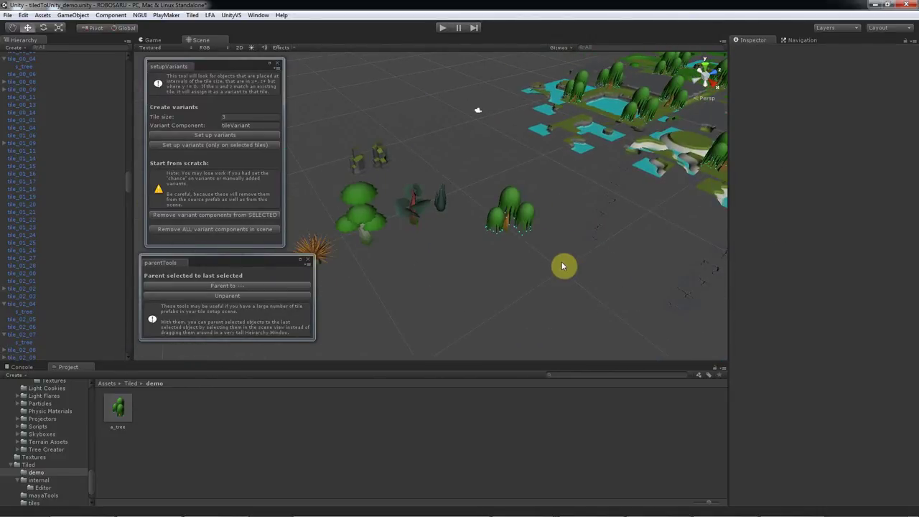
click(118, 408)
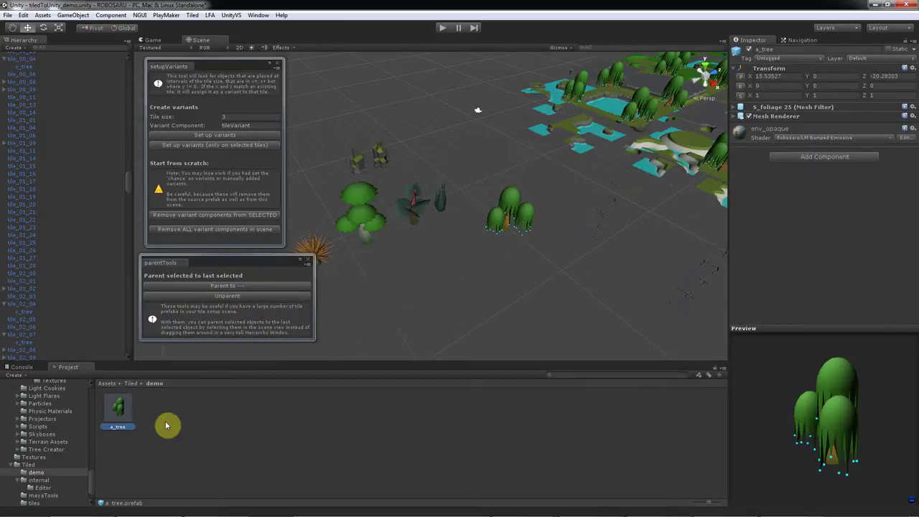
middle_drag(569, 193, 359, 241)
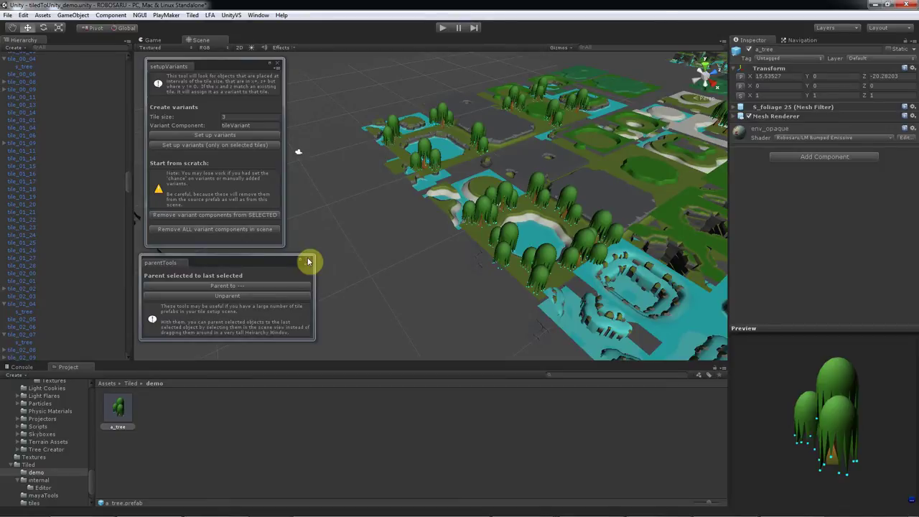
drag(271, 268, 272, 154)
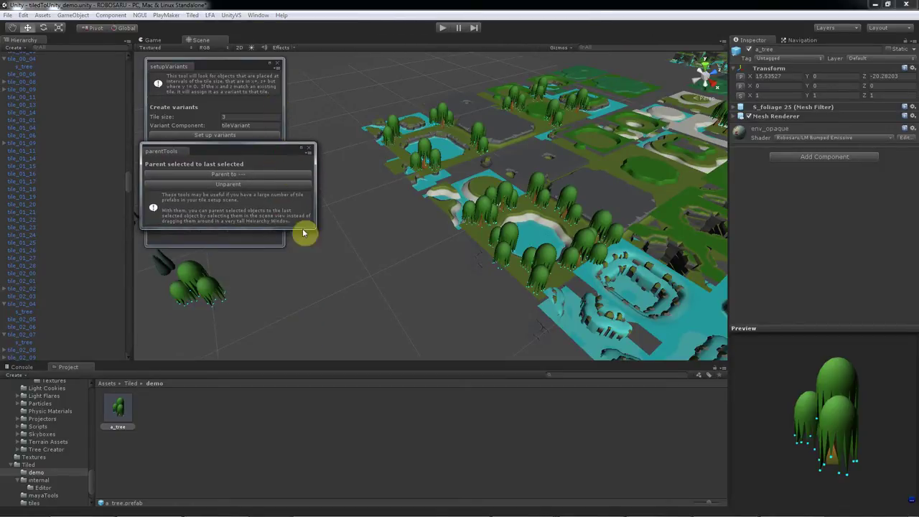
drag(260, 153, 256, 172)
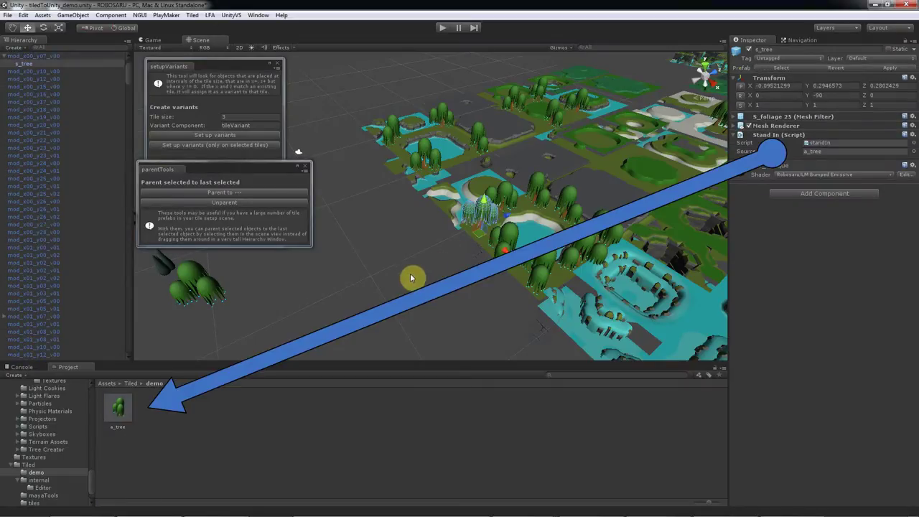
Add a Tile Variant component to the a_tree prefab in the demo folder
click(120, 412)
click(800, 157)
text(tilev)
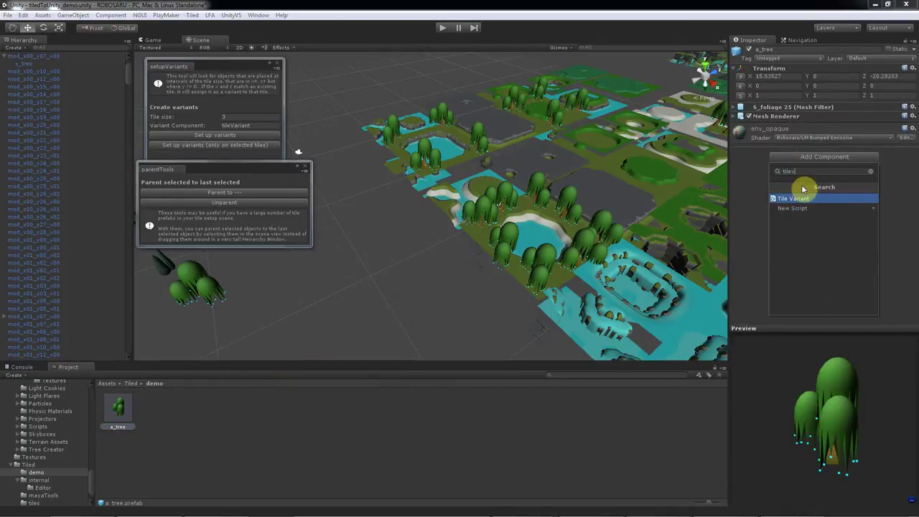
key(Return)
Rename s_foliage09 to a_darkTree and create a prefab from it in the Tiled demo folder
alt+drag(310, 310, 459, 276)
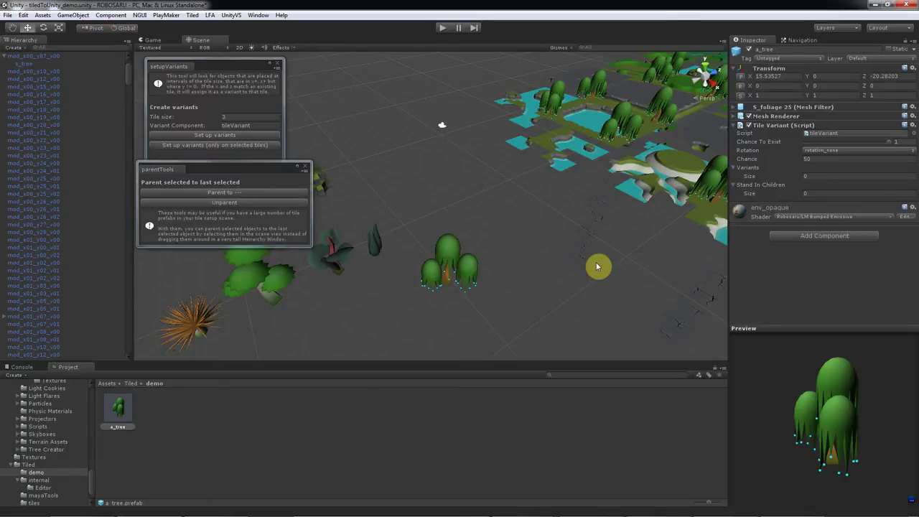
click(339, 253)
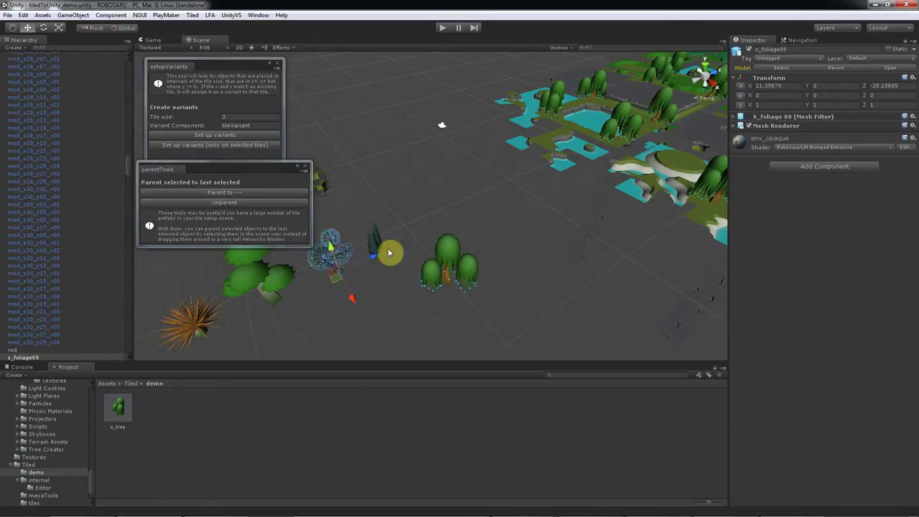
key(f)
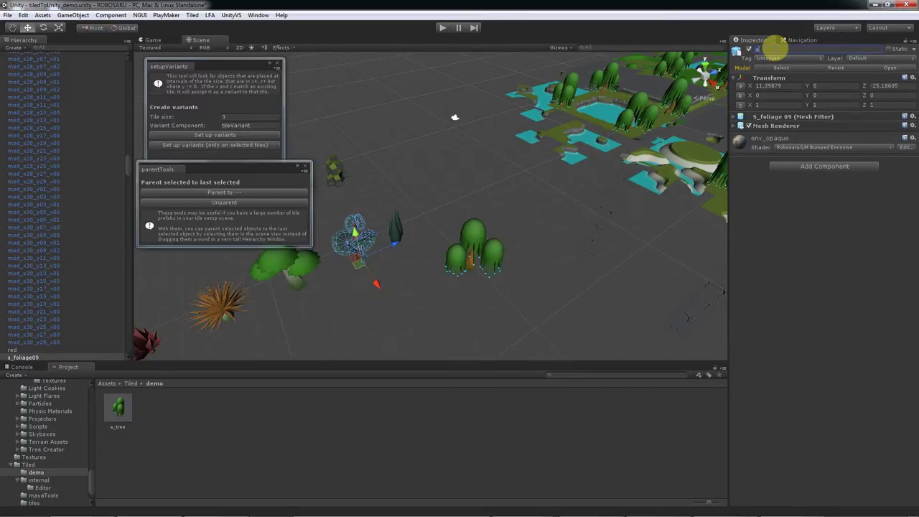
click(774, 48)
text(a_darkTree)
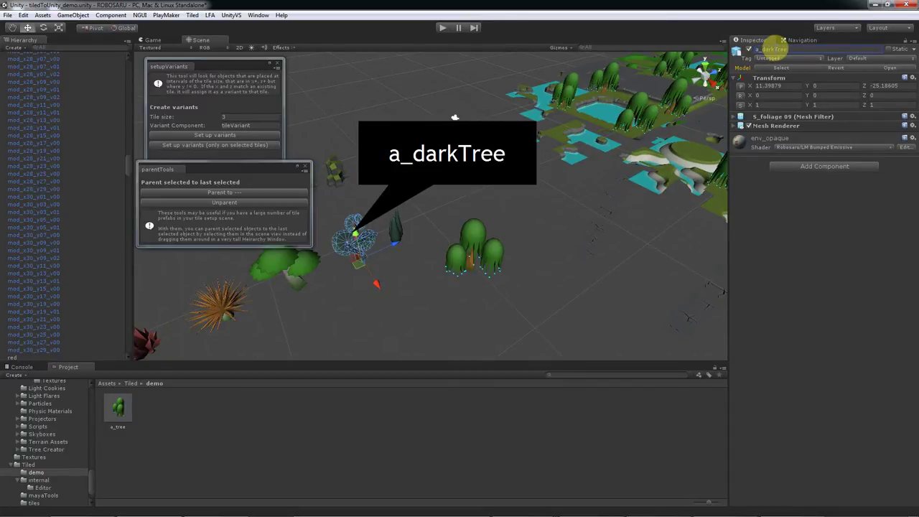
key(Return)
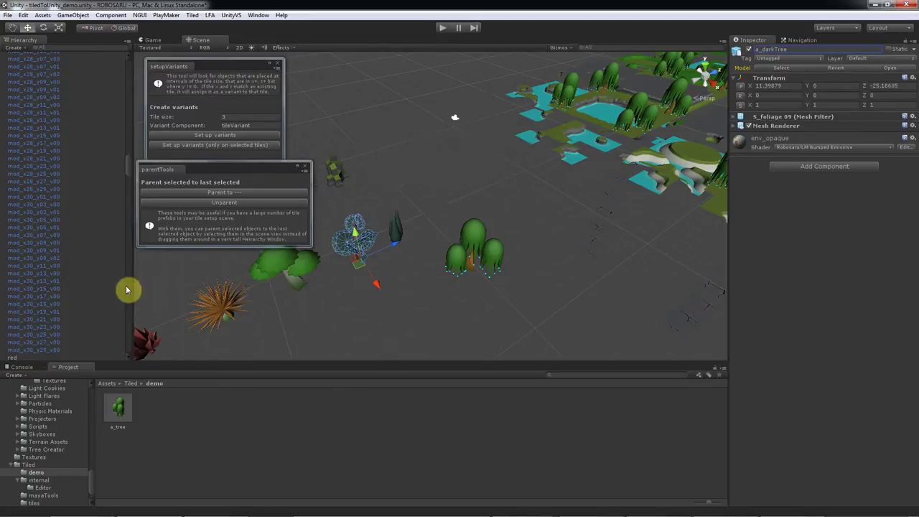
drag(45, 56, 195, 418)
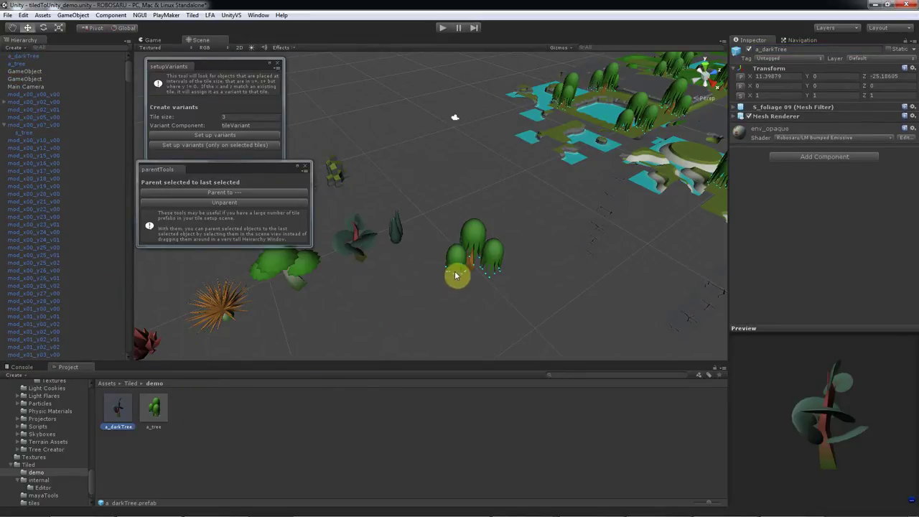
Give a_tree's Tile Variant one variant, a_darkTree, and set its rotation to rotation_free
click(474, 231)
click(814, 186)
text(1)
click(820, 202)
drag(119, 408, 825, 210)
click(831, 160)
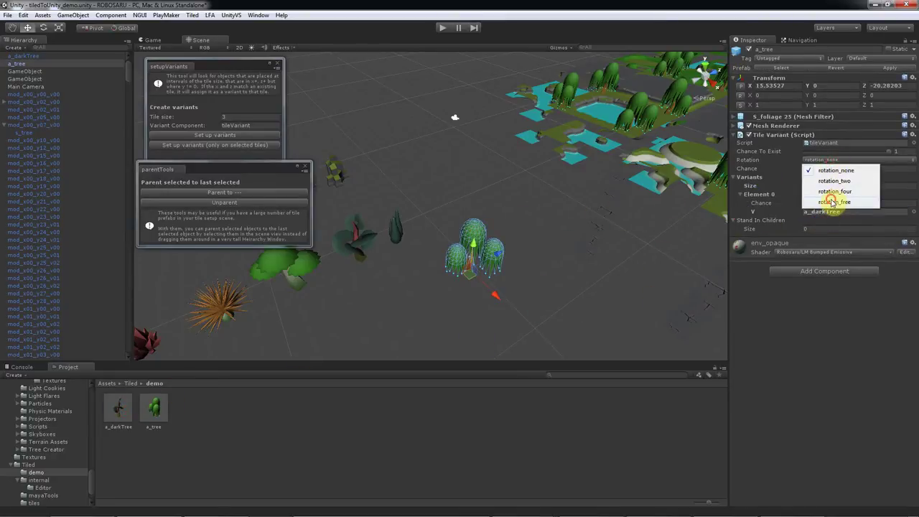
click(834, 202)
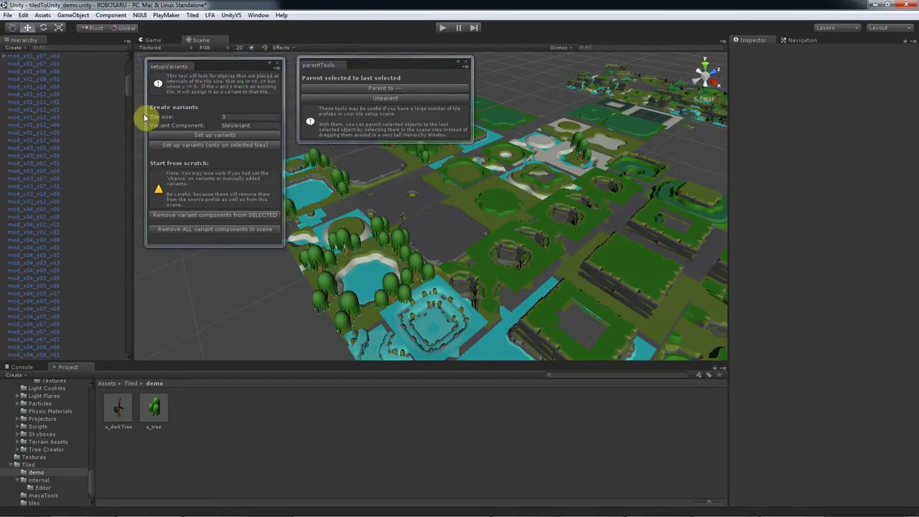
Set up variants for the whole scene and inspect the Stand In Children of the poolside tile and mod_x13_y08_v00
click(219, 135)
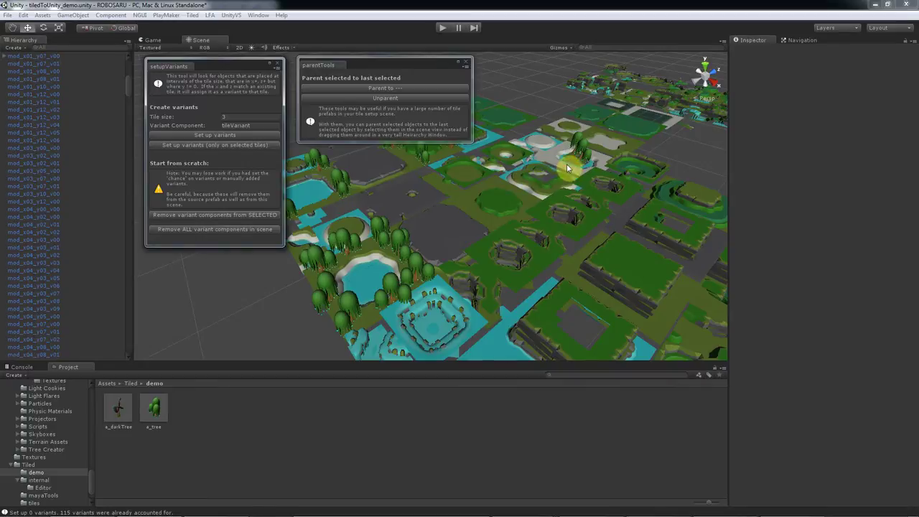
click(413, 273)
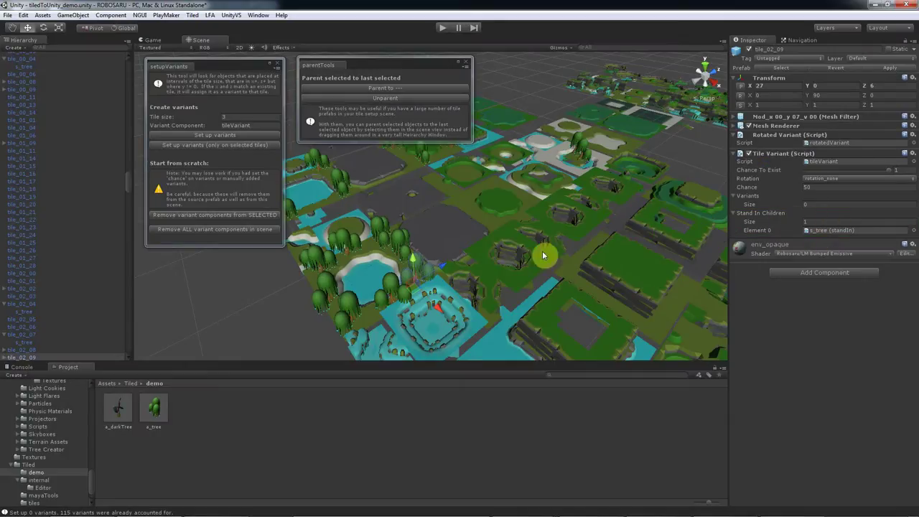
click(574, 162)
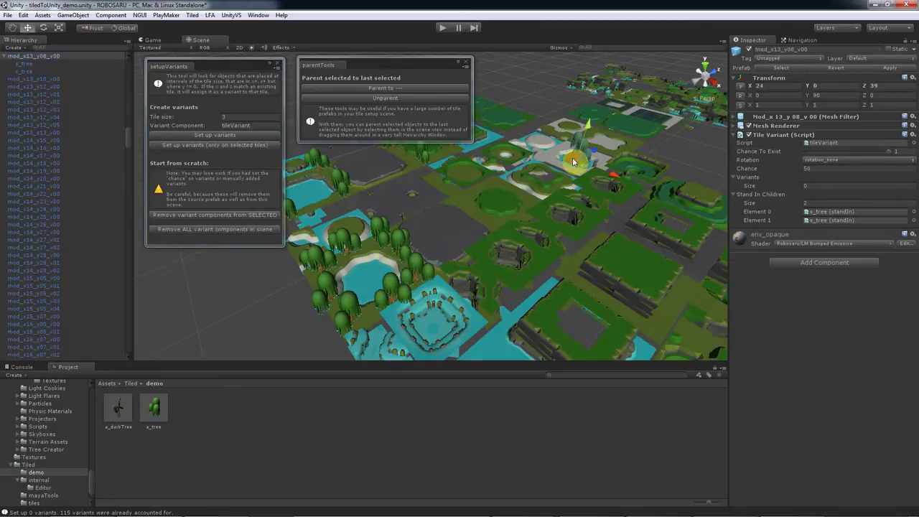
key(f)
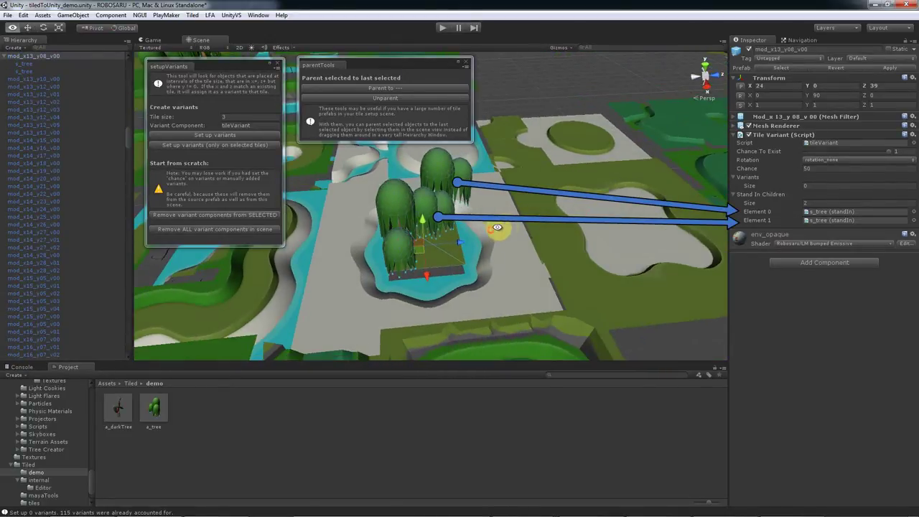
alt+middle_drag(497, 227, 538, 225)
scroll(538, 228, down, 6)
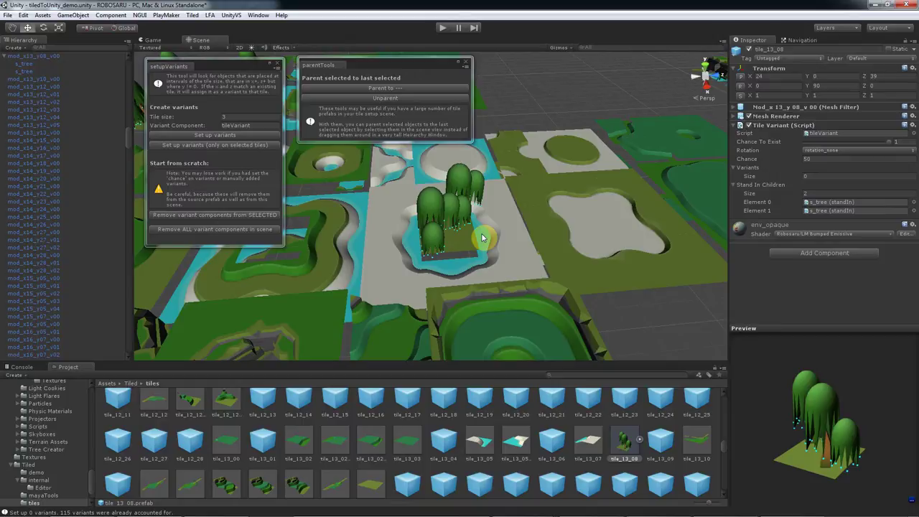
View test3.tmx in Tiled, return to Unity, and place all layers of Levels/test3.tmx on the GameObject with the tileLoader component
mouse_move(567, 511)
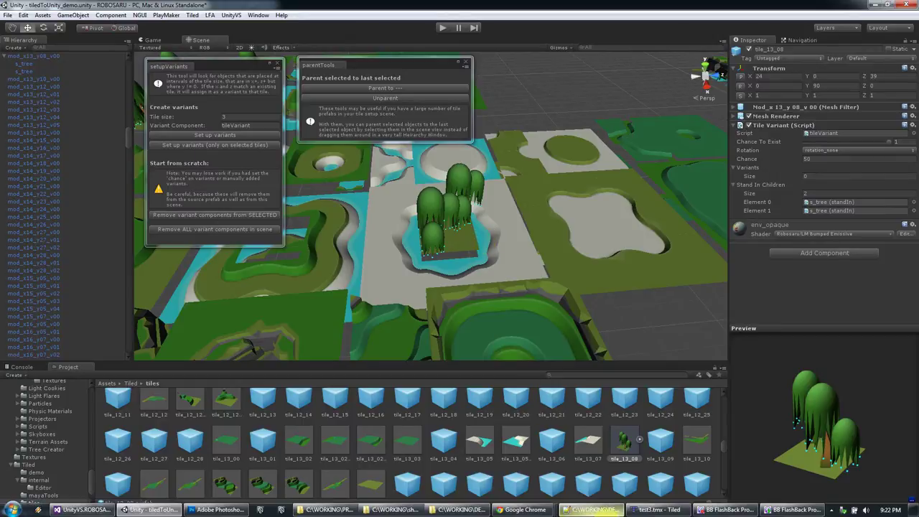
click(667, 512)
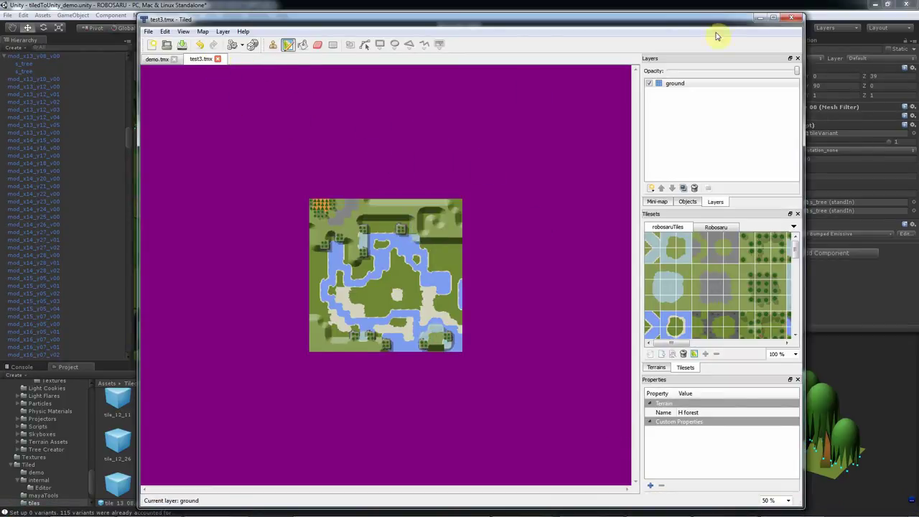
click(192, 16)
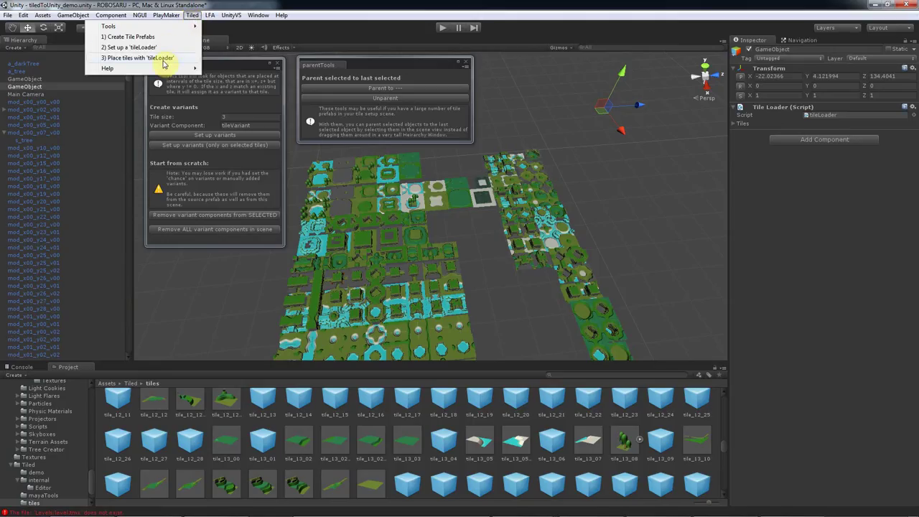
click(163, 63)
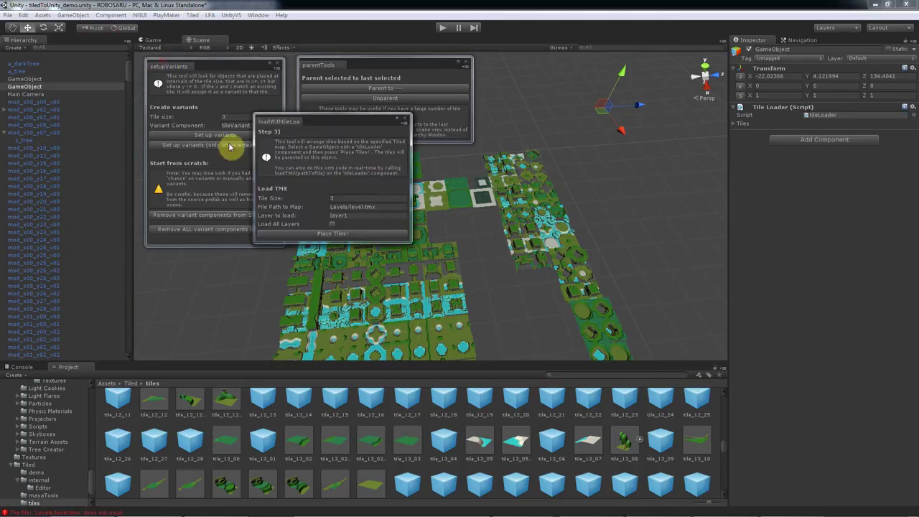
click(357, 205)
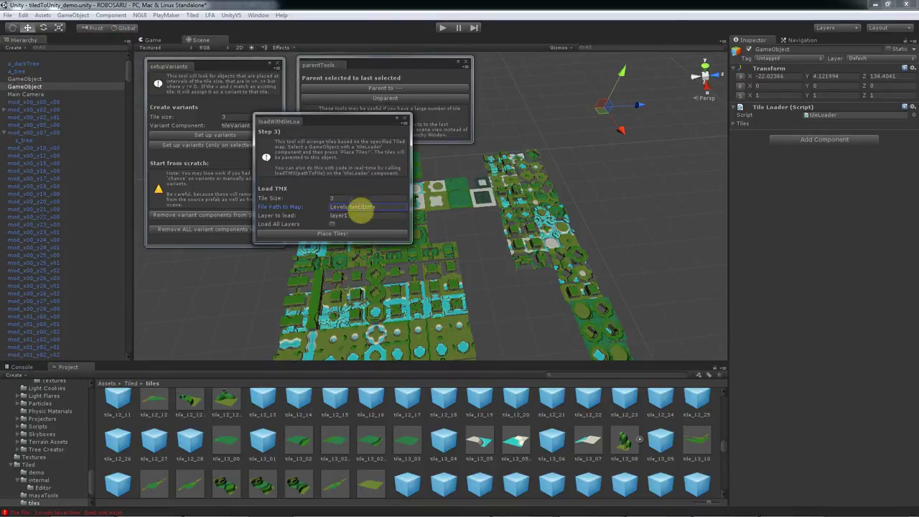
click(332, 223)
click(335, 229)
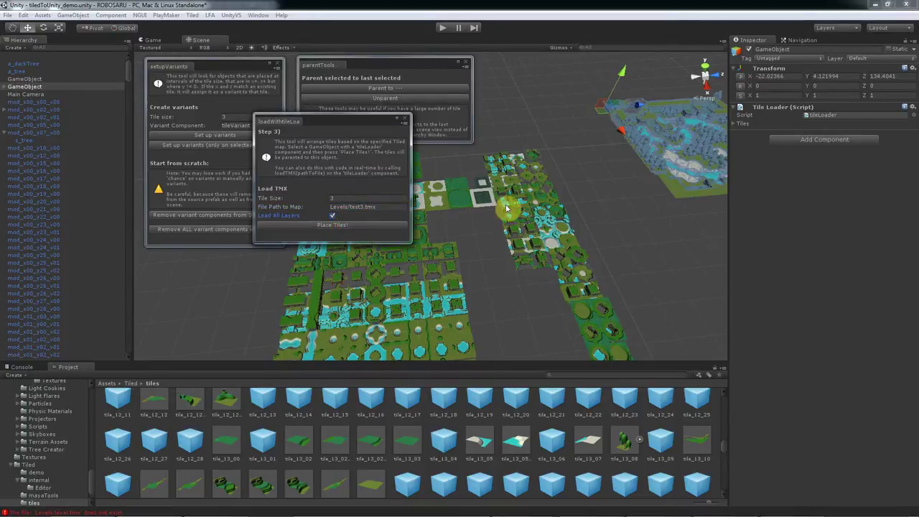
Examine the map placed from test3.tmx, checking its terrain and forest areas up close
middle_drag(578, 189, 453, 242)
key(f)
click(527, 225)
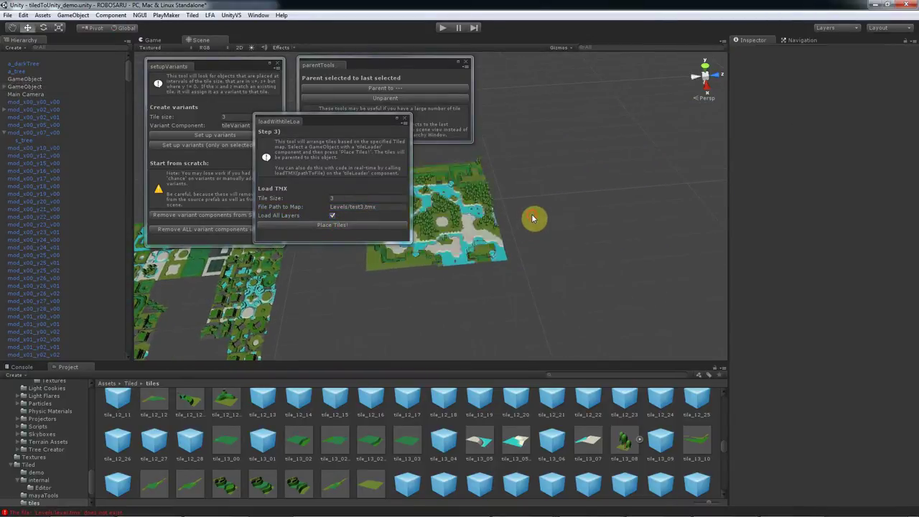
middle_drag(525, 222, 447, 188)
scroll(619, 245, up, 8)
scroll(486, 197, up, 6)
alt+drag(532, 215, 503, 185)
Close the parentTools window and move the loadWithTileLoader window aside to clear the view of the map
drag(388, 64, 170, 258)
click(248, 256)
drag(368, 121, 249, 208)
scroll(478, 237, up, 3)
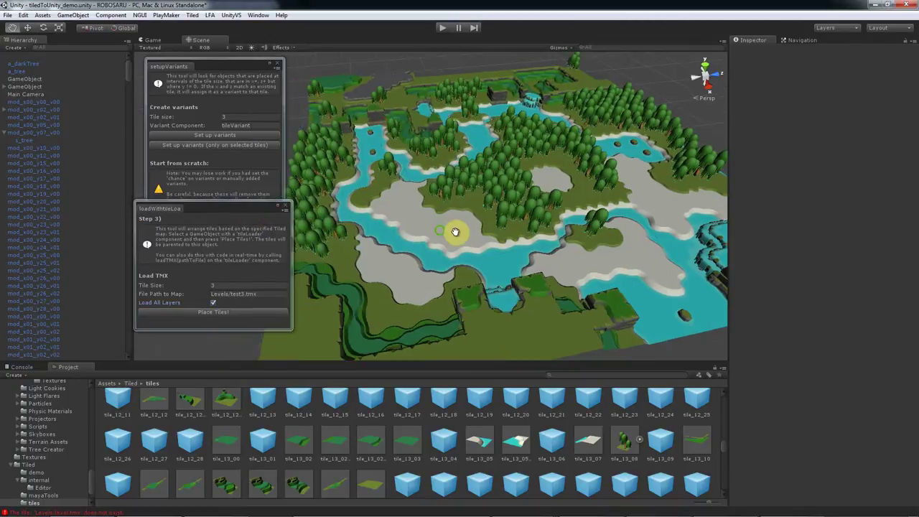
alt+drag(494, 237, 508, 261)
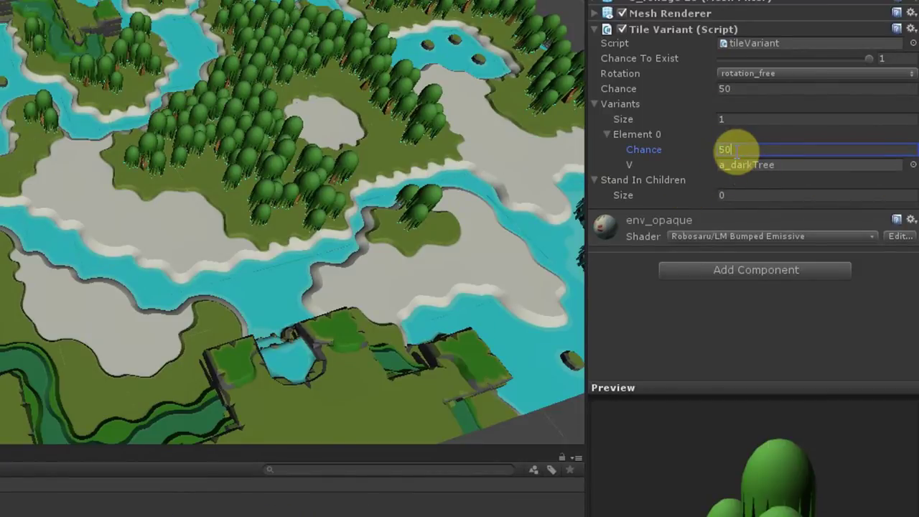
Delete the placed map tiles and place the Levels/test3.tmx tiles again on the tileLoader GameObject
right_drag(361, 201, 229, 133)
drag(635, 287, 381, 122)
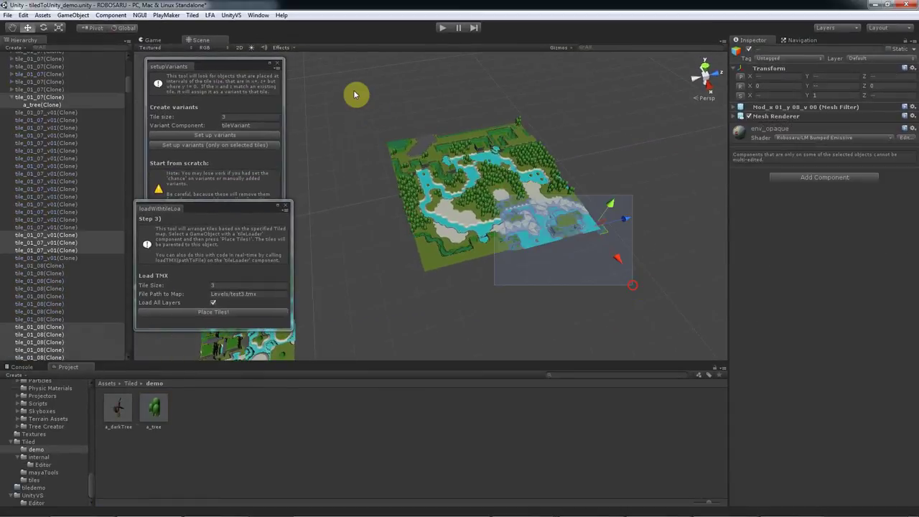
key(Delete)
scroll(41, 91, up, 5)
click(34, 79)
click(219, 310)
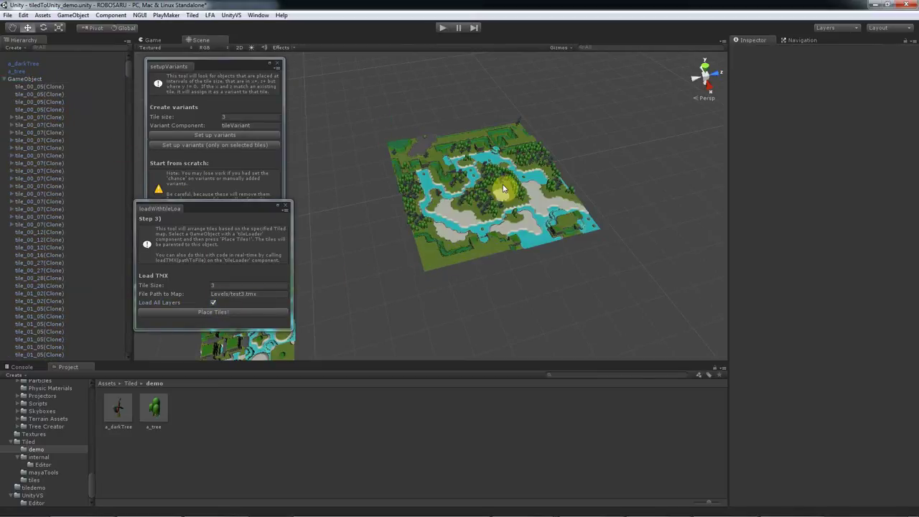
Examine how the normal and dark trees are mixed across the forests of the placed map
scroll(503, 189, up, 3)
scroll(504, 187, up, 3)
alt+drag(586, 211, 552, 213)
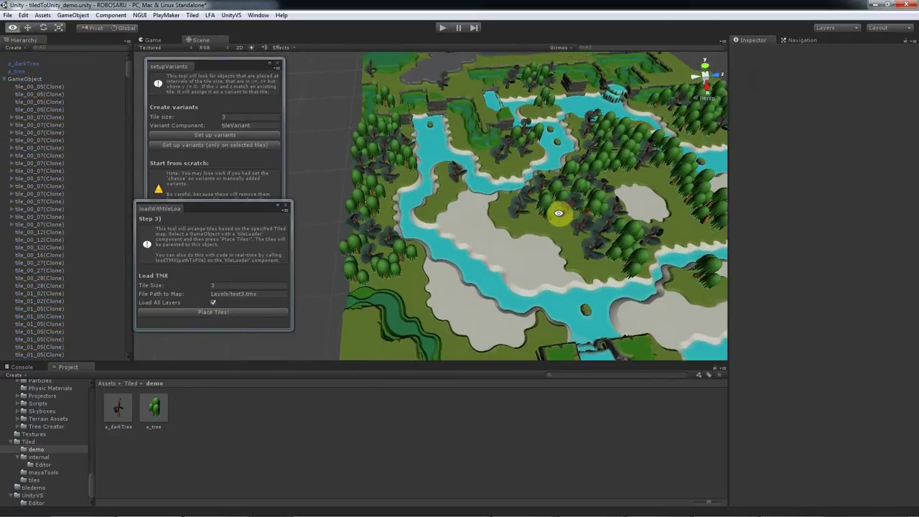
middle_drag(552, 213, 554, 216)
alt+drag(554, 217, 509, 224)
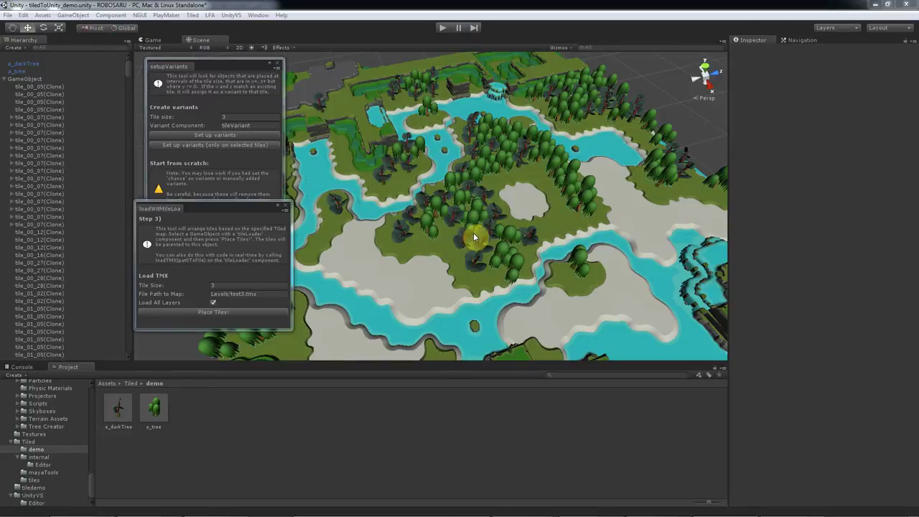
Rename s_foliage13 as a_tree1 and the leafy green s_foliage26 as a_tree2
alt+drag(473, 233, 460, 202)
scroll(439, 206, up, 5)
middle_drag(359, 215, 445, 191)
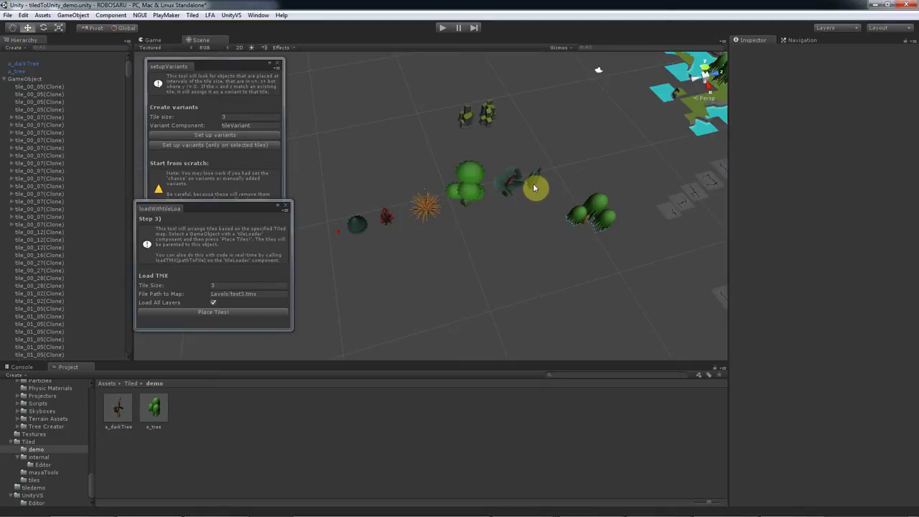
click(534, 186)
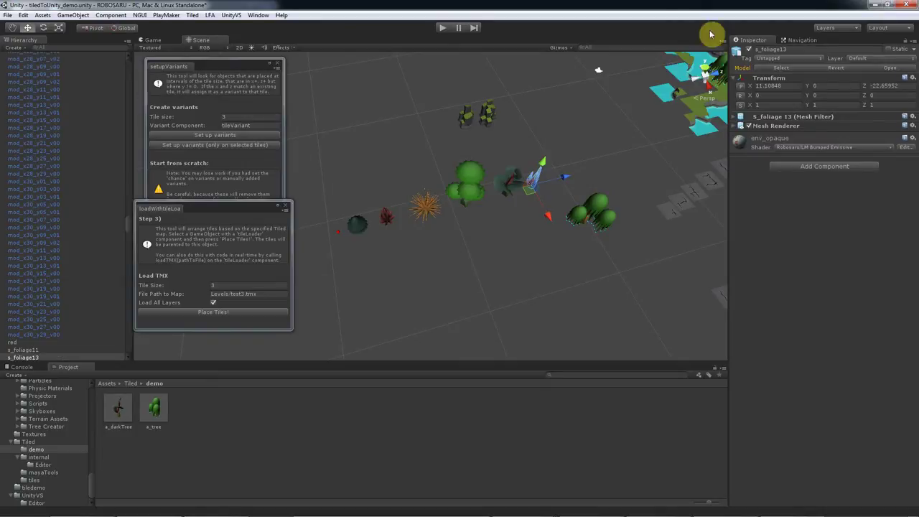
click(769, 49)
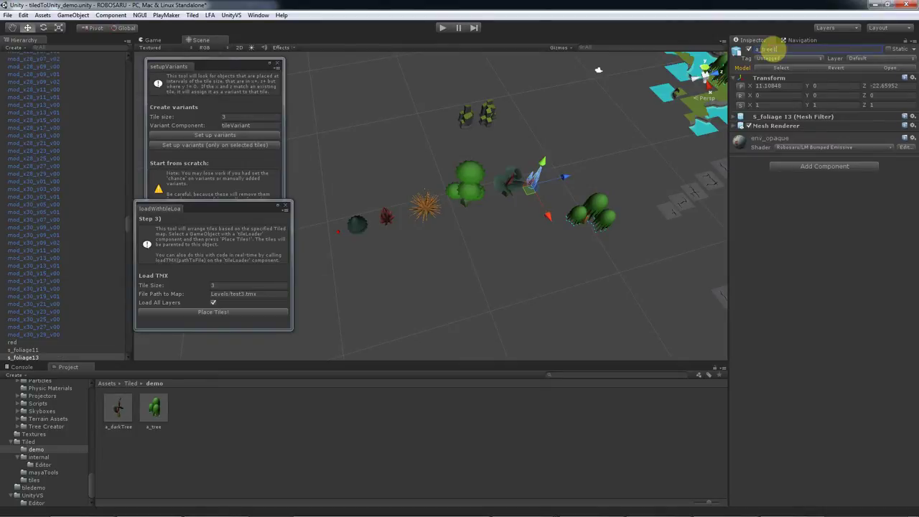
click(468, 190)
click(775, 49)
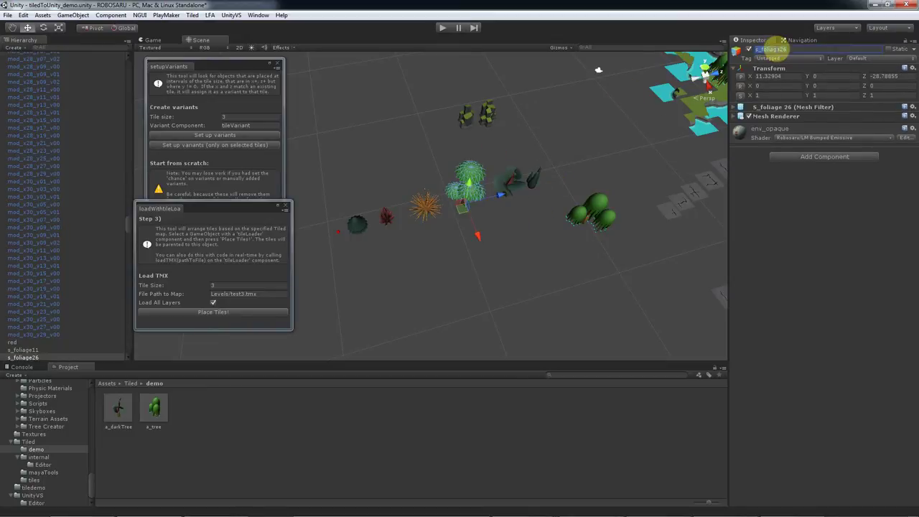
text(a_tree2)
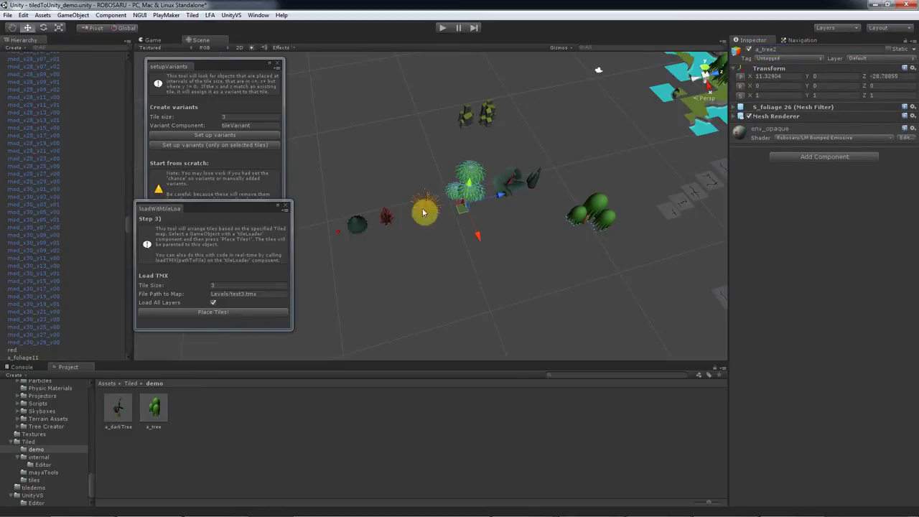
Rename the spiky orange foliage as a_tree3, the red s_foliage37 as a_tree4 and s_foliage11 as a_tree5
click(425, 207)
click(791, 50)
text(a_tre)
click(387, 217)
click(772, 48)
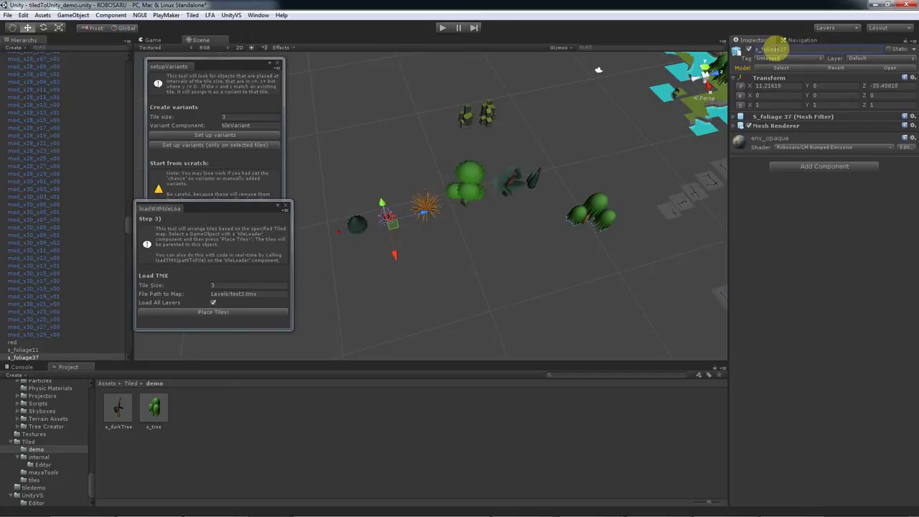
click(357, 224)
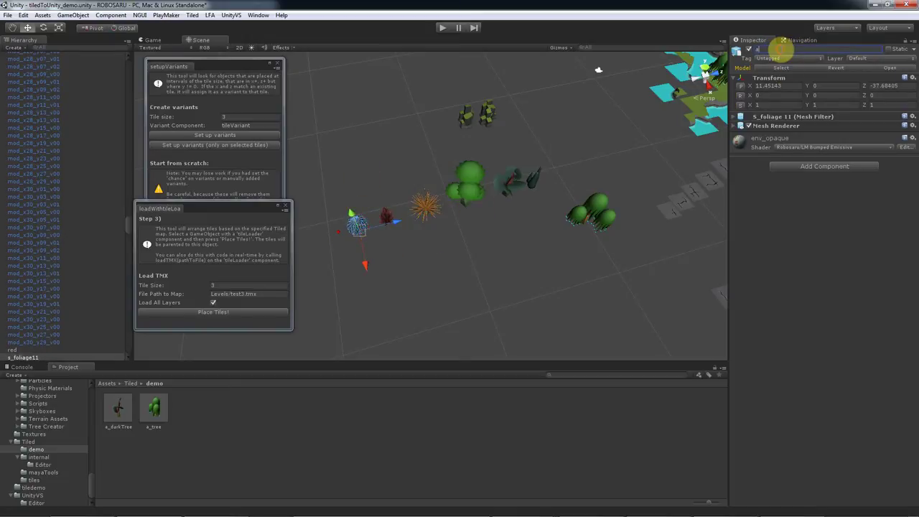
click(782, 49)
text(a_tree5)
key(Return)
Create prefabs from a_tree1 through a_tree5 in the Tiled demo folder
drag(25, 80, 295, 438)
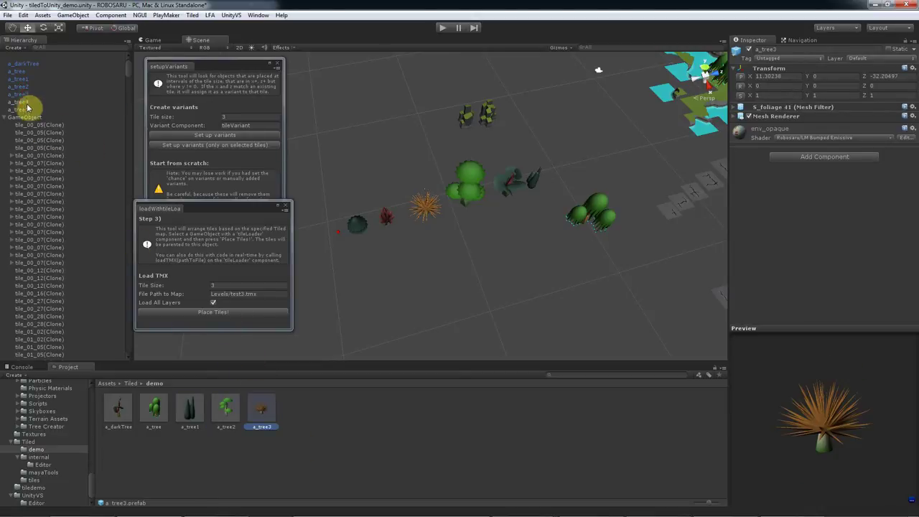
drag(24, 103, 367, 446)
drag(47, 125, 370, 437)
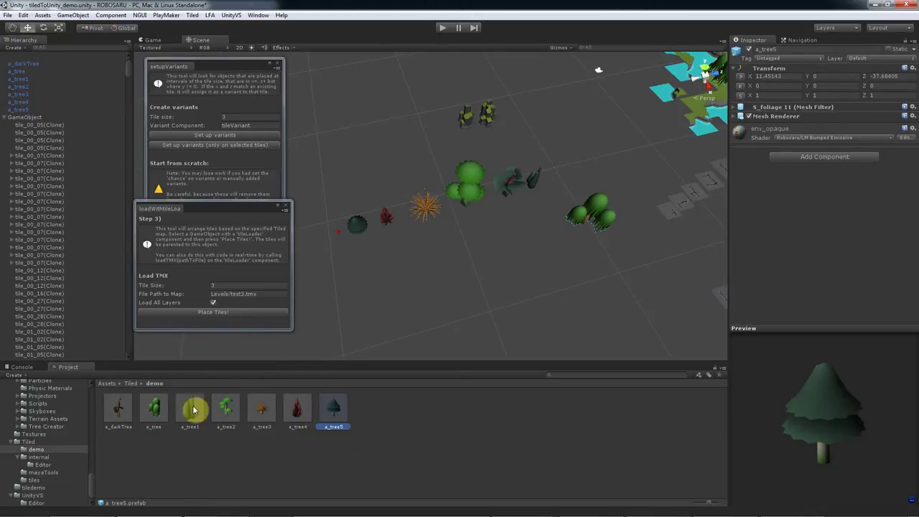
Add a Tile Variant component to the a_darkTree prefab and set its number of variants to 5
click(118, 409)
click(830, 156)
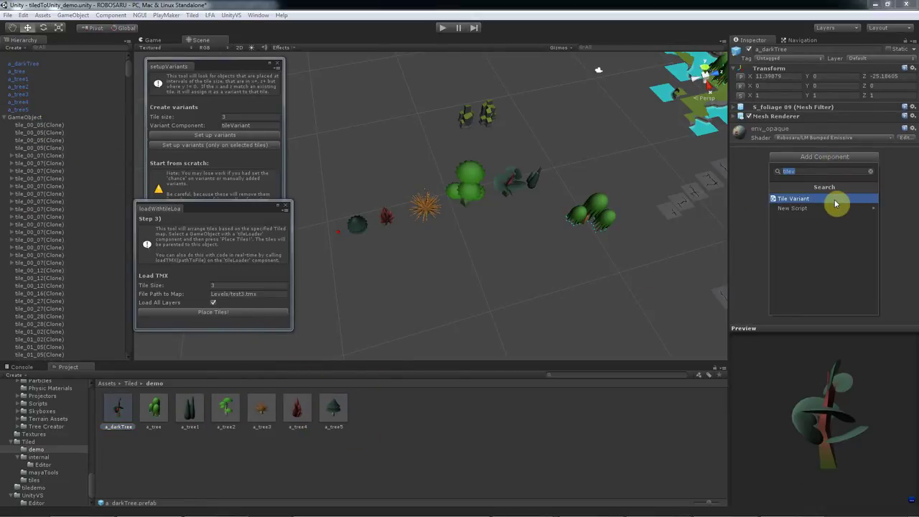
click(833, 199)
click(820, 176)
text(5)
key(Return)
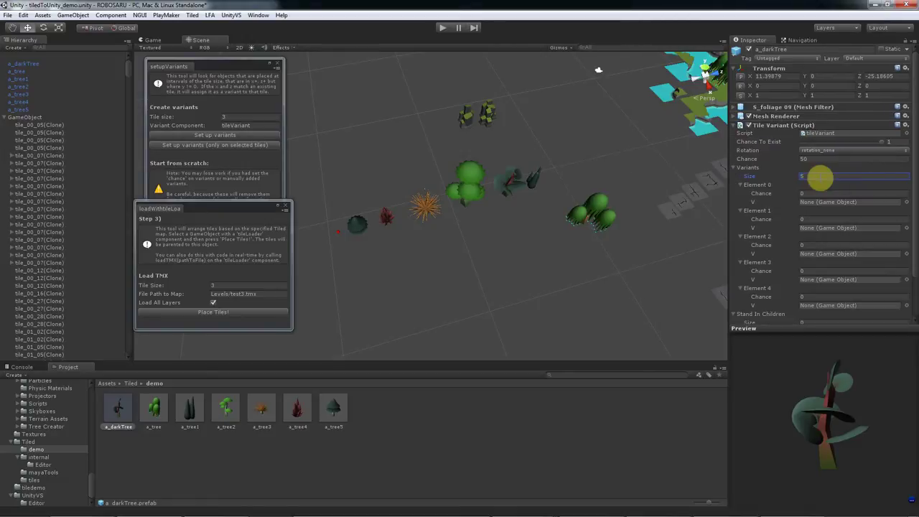
Assign the prefabs a_tree1 through a_tree5 as a_darkTree's five variants, each with a chance of 50
scroll(820, 176, down, 3)
drag(194, 410, 823, 155)
drag(227, 408, 823, 179)
drag(329, 406, 820, 205)
drag(298, 408, 826, 230)
drag(334, 408, 830, 264)
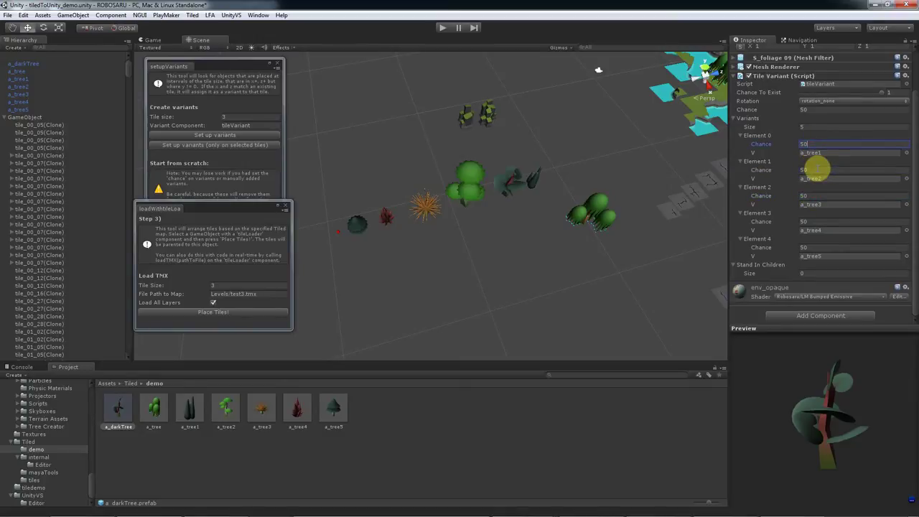
Clear the old map and place all layers of Levels/test3.tmx again with the tileLoader GameObject
middle_drag(610, 240, 325, 303)
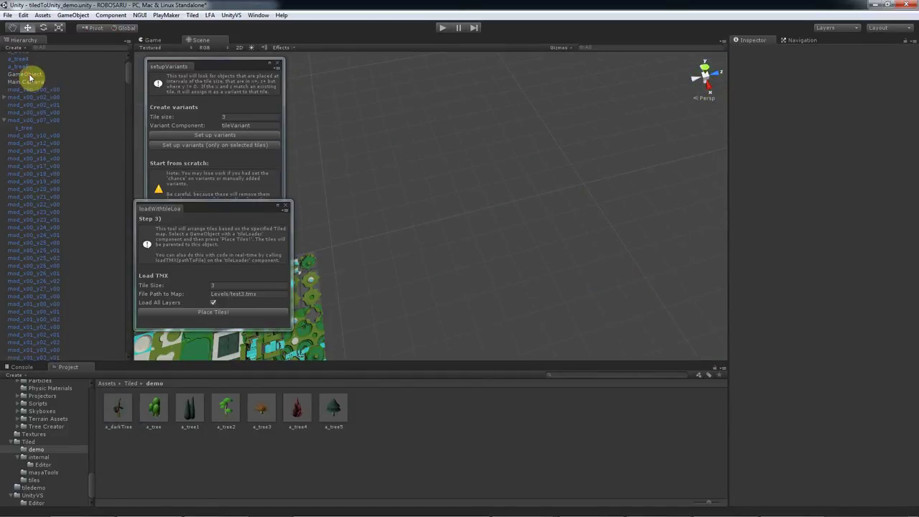
click(26, 74)
click(215, 313)
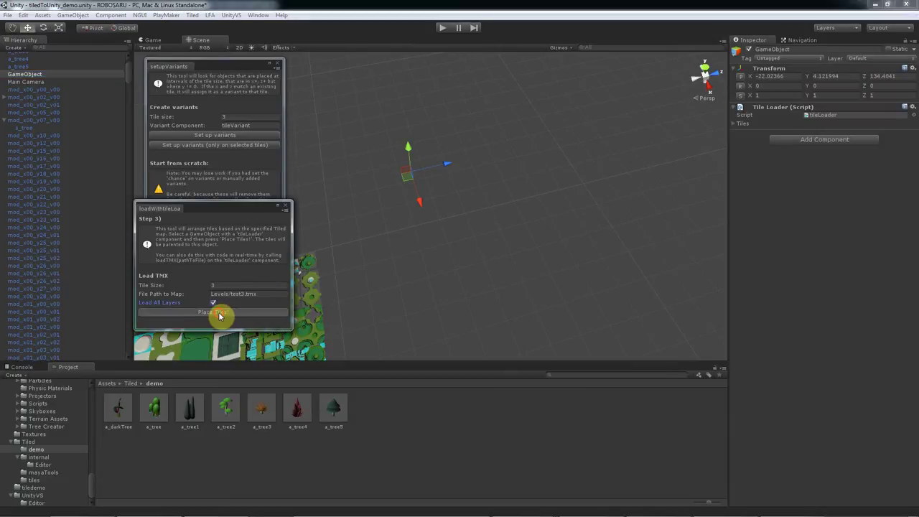
click(428, 309)
Examine the variety of tree types and rotations in the forests of the newly placed map
scroll(548, 254, up, 8)
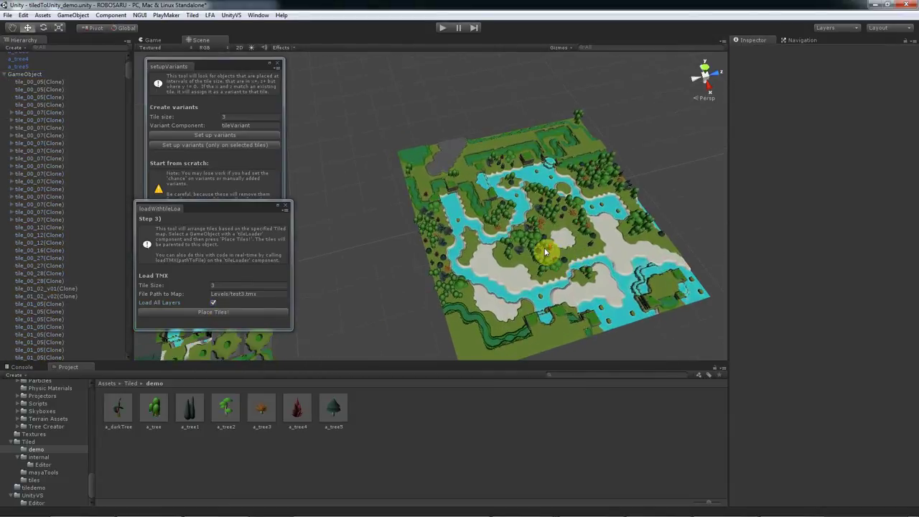
middle_drag(579, 277, 496, 226)
scroll(498, 227, up, 4)
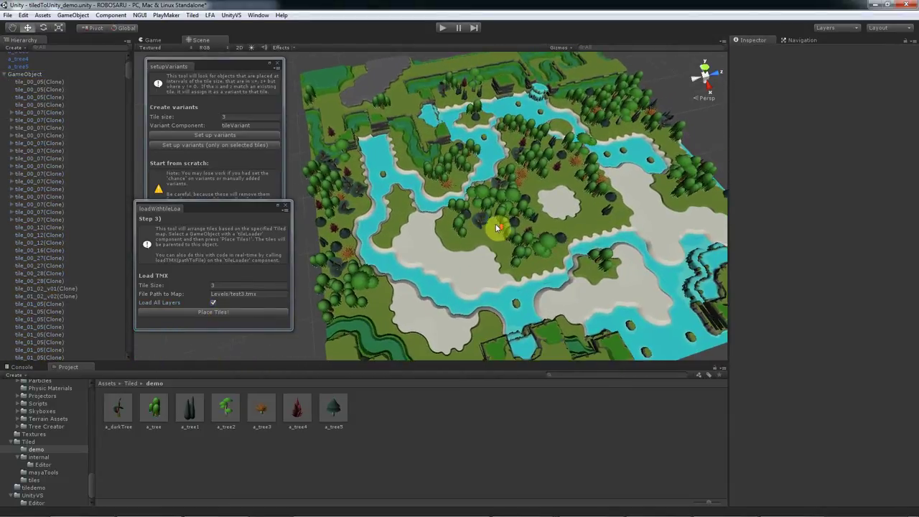
alt+drag(589, 226, 536, 220)
middle_drag(604, 229, 541, 223)
scroll(542, 223, up, 4)
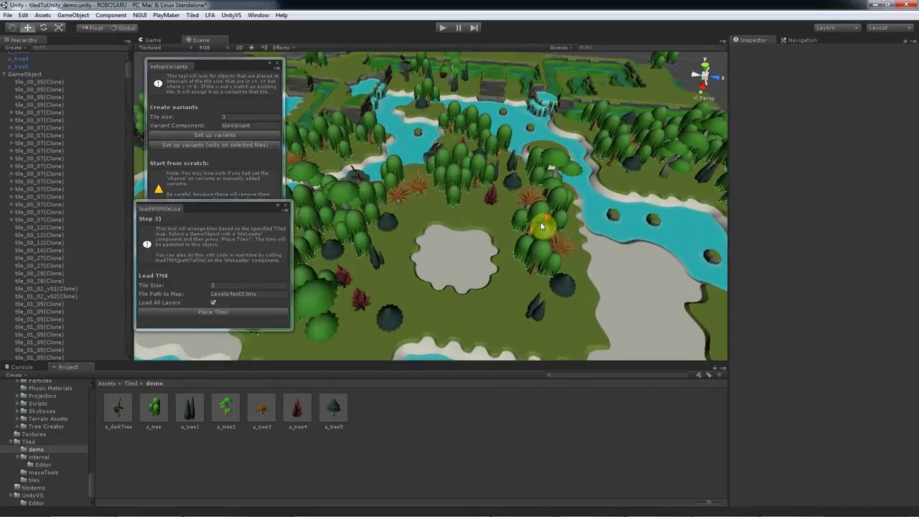
alt+drag(486, 237, 608, 233)
scroll(543, 278, down, 5)
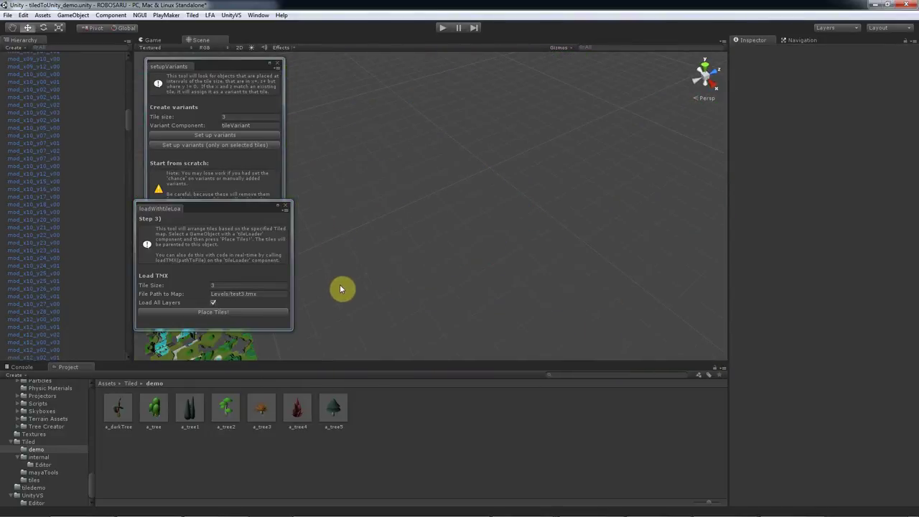
Duplicate the red sphere near a_tree5, move the copy along X to about 12.37, and select it
alt+drag(341, 288, 425, 244)
click(425, 246)
key(f)
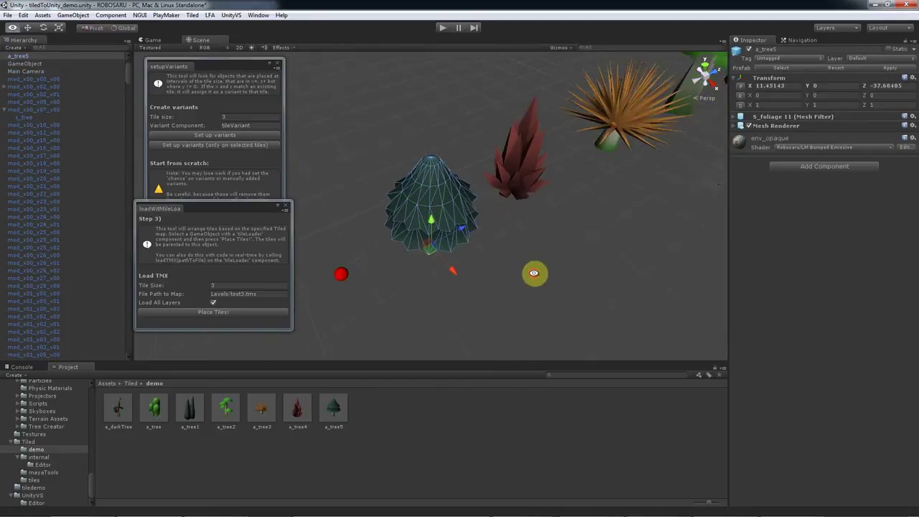
click(494, 274)
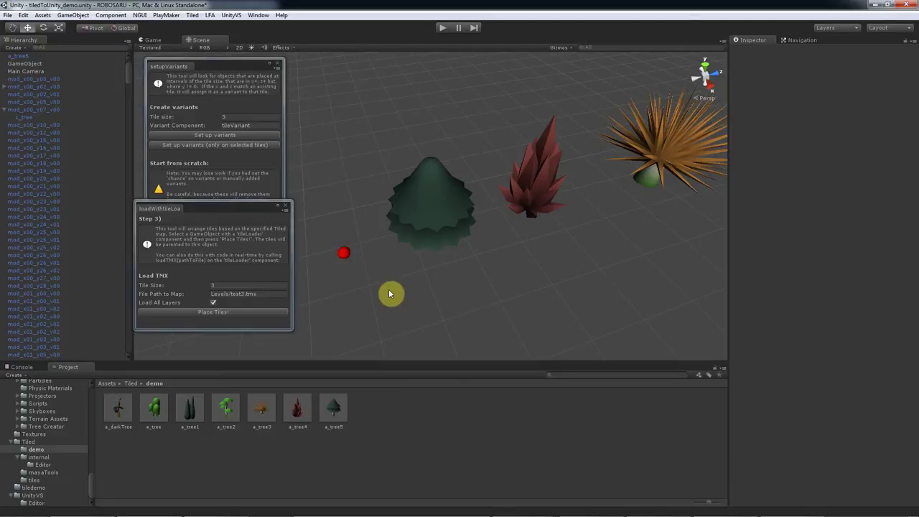
click(346, 255)
alt+drag(349, 263, 421, 333)
key(ctrl+d)
middle_drag(457, 279, 481, 257)
click(394, 232)
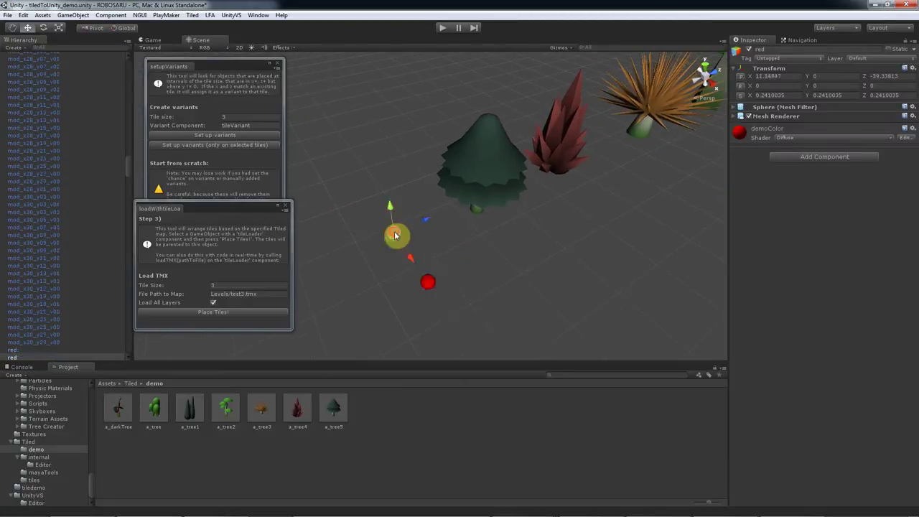
click(428, 281)
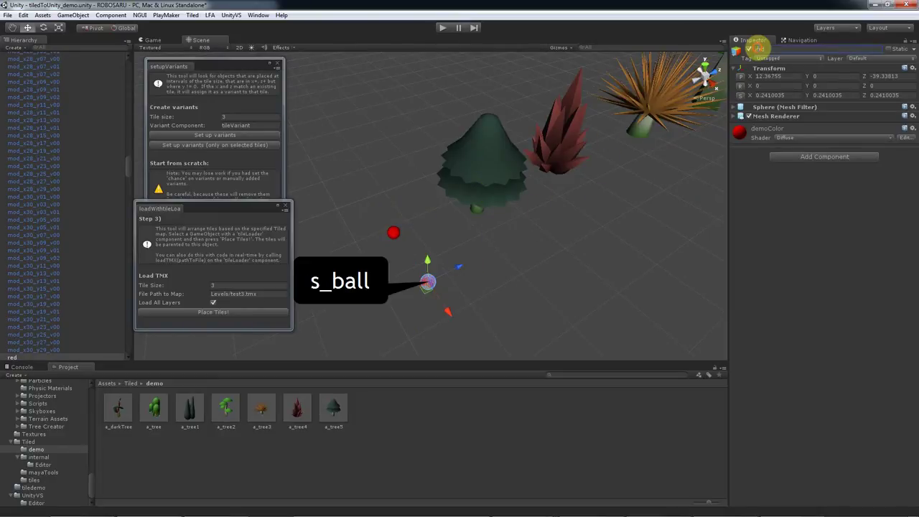
Rename the duplicated sphere s_ball and save the original red sphere as the a_ball prefab in the demo folder
click(757, 48)
text(s_ball)
key(Return)
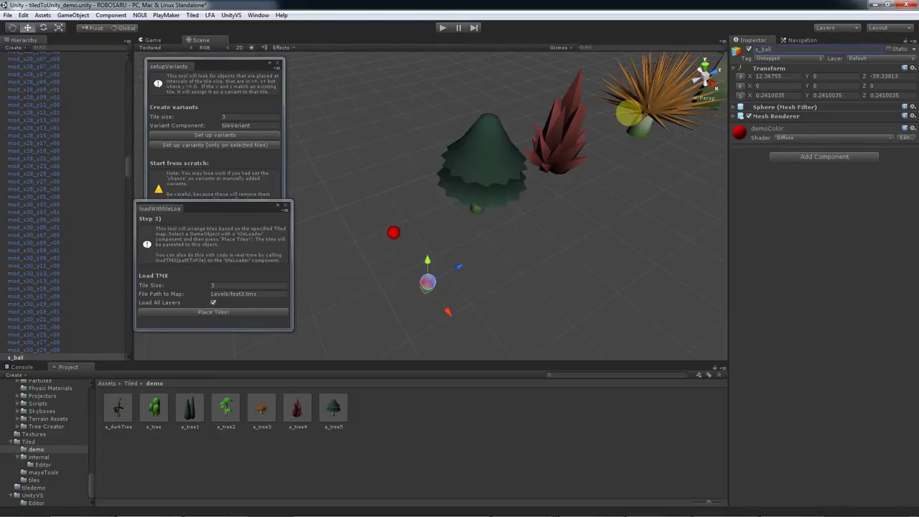
click(397, 235)
drag(16, 56, 410, 402)
Add a Stand In component to s_ball with the a_ball prefab as its source prefab
click(428, 282)
click(825, 157)
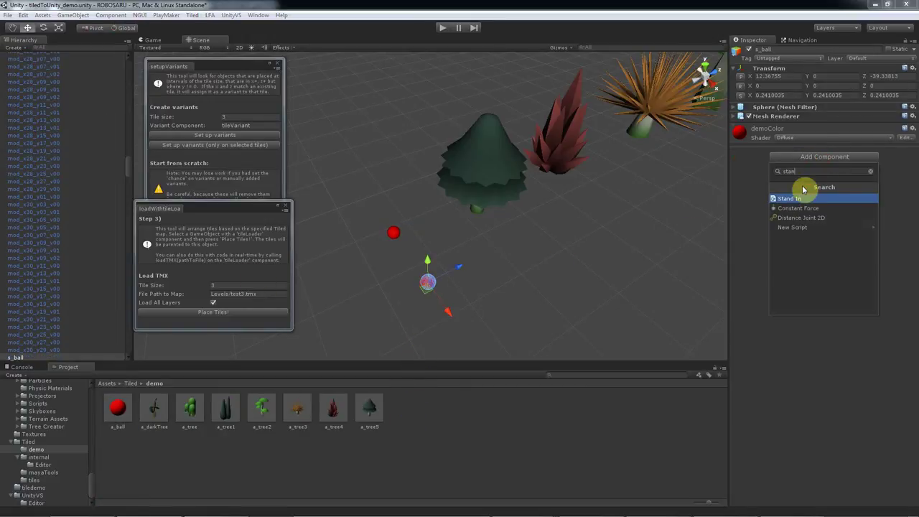
click(804, 188)
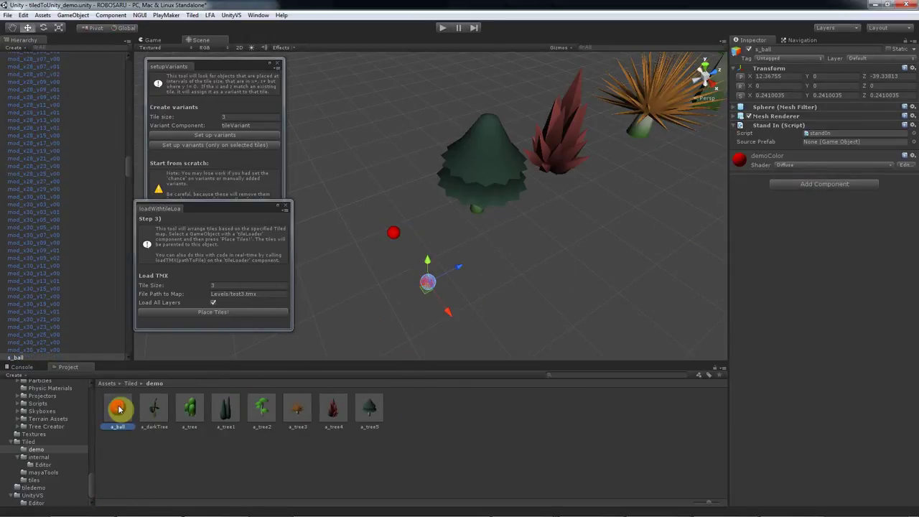
drag(400, 299, 823, 145)
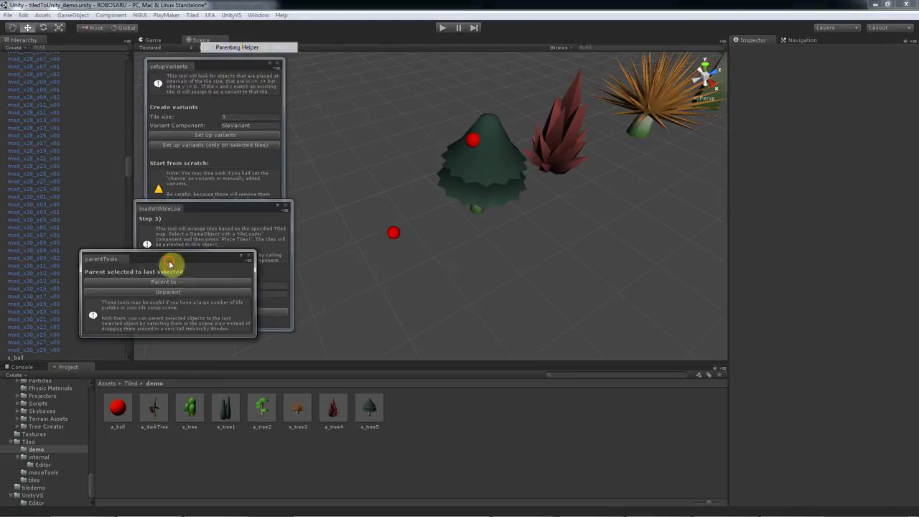
Parent s_ball to a_tree5 and distribute duplicates of it over the tree's foliage
click(499, 153)
click(474, 154)
shift+click(472, 140)
key(ctrl+d)
mouse_move(479, 168)
mouse_down()
mouse_move(486, 178)
mouse_move(459, 225)
mouse_move(417, 141)
mouse_move(396, 273)
mouse_move(491, 191)
mouse_move(454, 227)
mouse_up()
key(f)
key(ctrl+d)
key(ctrl+d)
key(ctrl+d)
key(ctrl+d)
key(ctrl+d)
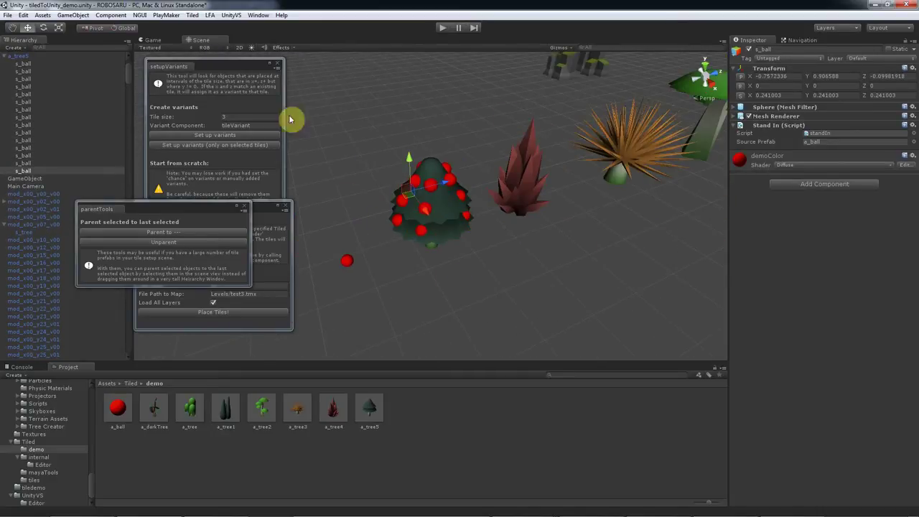
Set up the variants with tile size 3 and place all layers of Levels/test3.tmx with the tileLoader GameObject
click(219, 137)
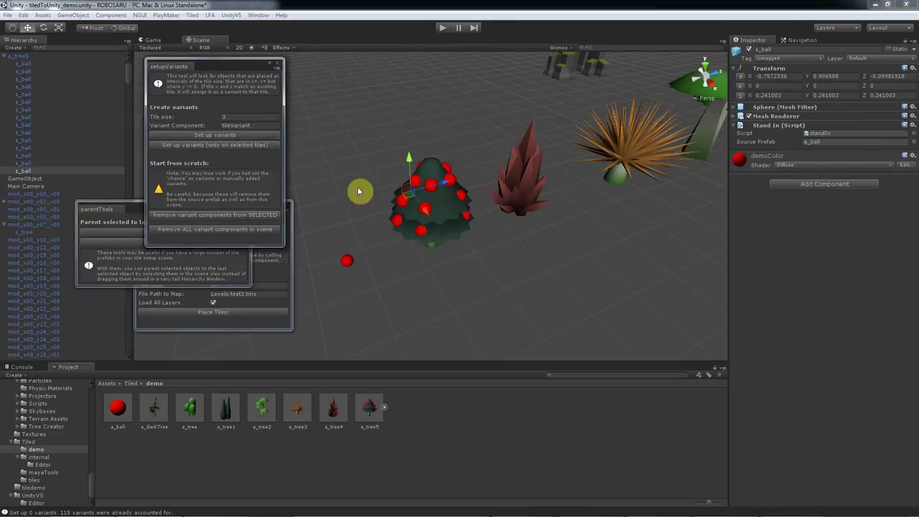
click(447, 218)
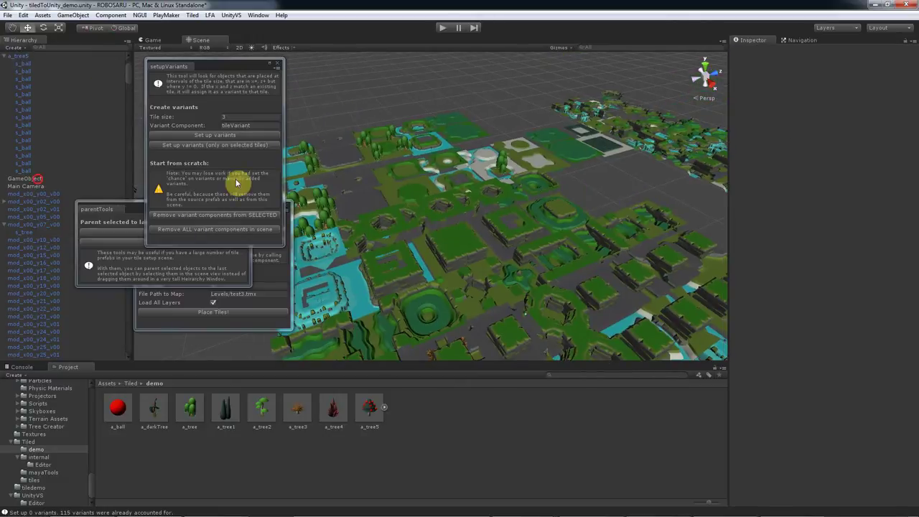
click(220, 313)
middle_drag(564, 185, 471, 217)
scroll(472, 217, up, 10)
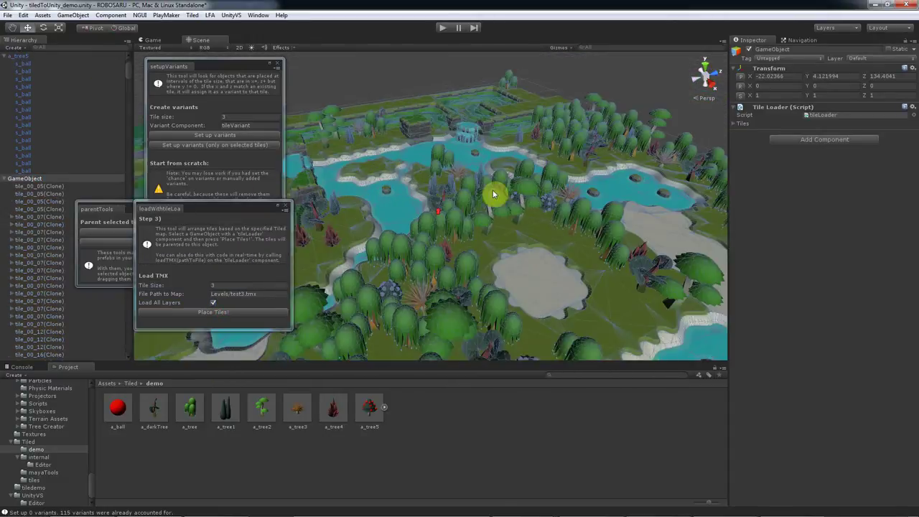
Examine the placed map's forests for a_tree5 trees and the balls on them
click(644, 94)
scroll(400, 164, up, 3)
middle_drag(400, 164, 454, 109)
alt+drag(486, 157, 402, 194)
right_drag(401, 194, 523, 192)
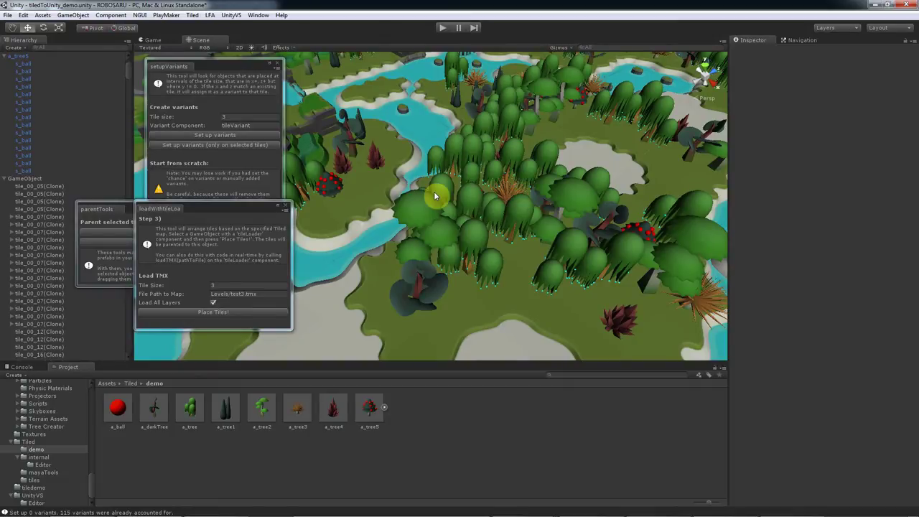
right_drag(443, 194, 422, 230)
alt+drag(422, 230, 410, 187)
Delete all tiles of the placed map from the scene
scroll(457, 219, down, 3)
scroll(528, 203, down, 4)
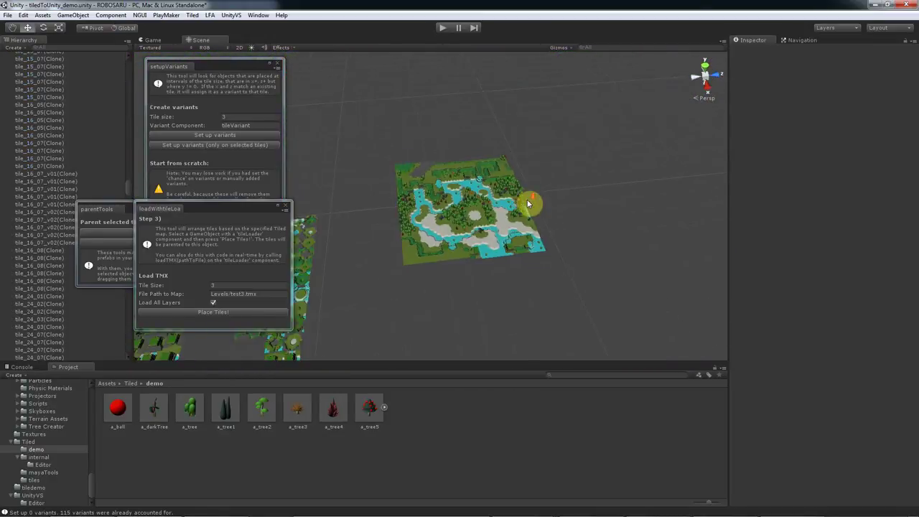
drag(640, 287, 387, 138)
key(Delete)
Add a Tile Variant component to the a_ball prefab and set its chance to exist to 0.3
middle_drag(379, 229, 577, 193)
right_drag(577, 192, 401, 190)
click(392, 205)
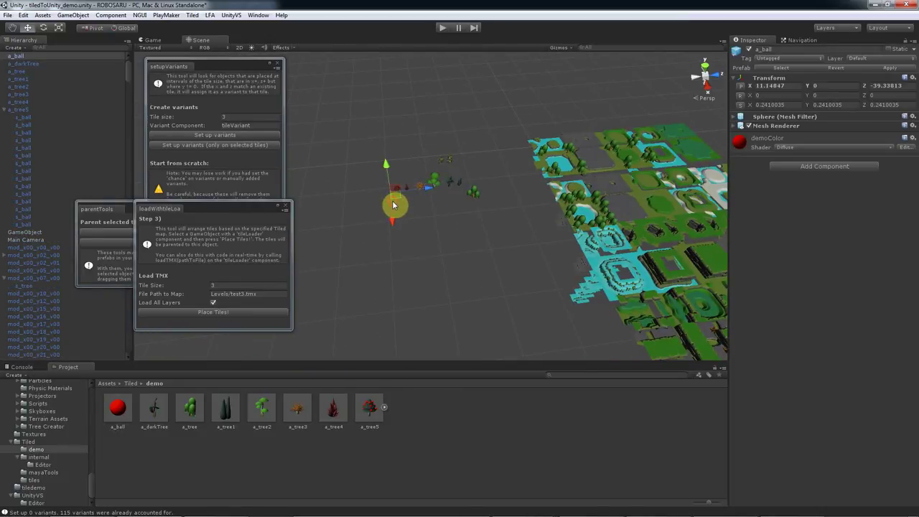
click(112, 422)
click(824, 157)
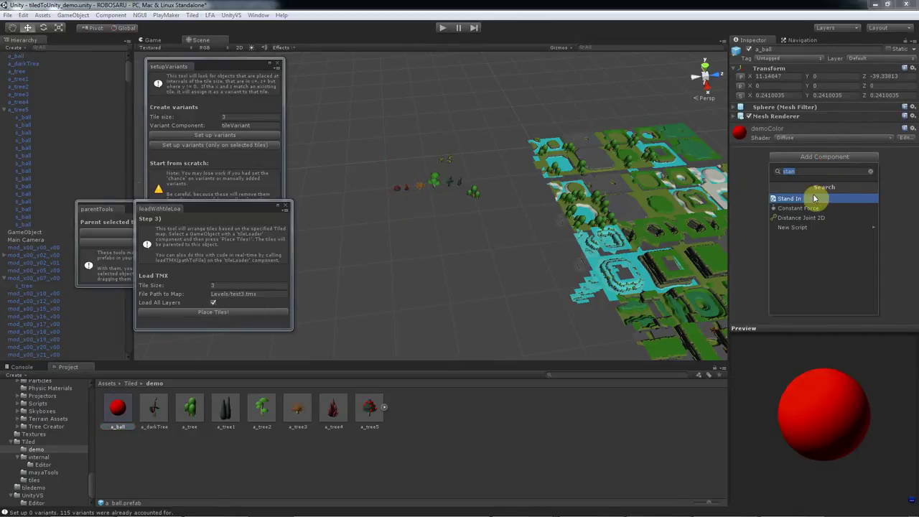
click(810, 201)
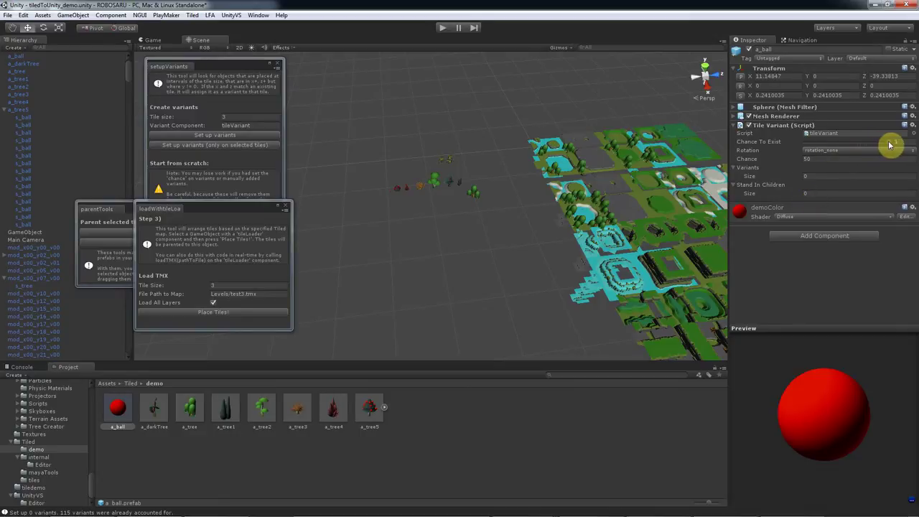
drag(889, 144, 856, 146)
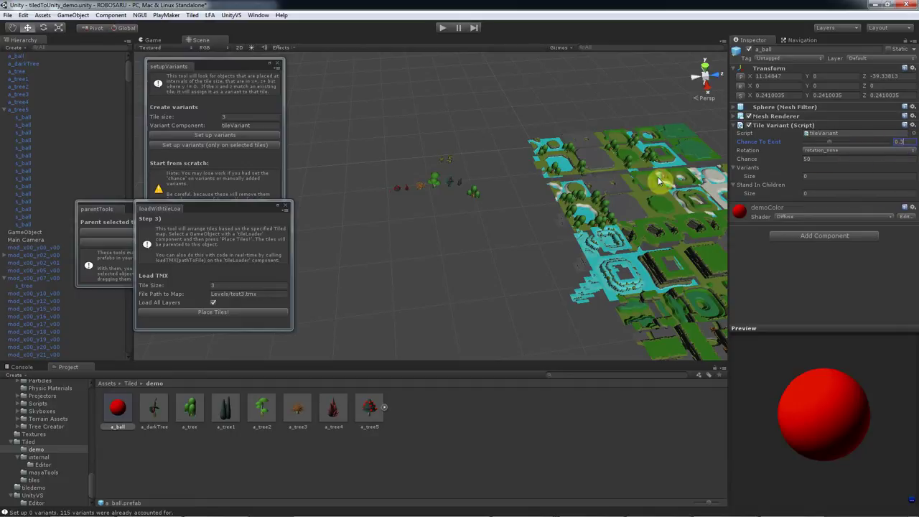
Place all layers of Levels/test3.tmx again with the tileLoader GameObject and view its central forest up close
middle_drag(613, 187, 288, 173)
click(36, 232)
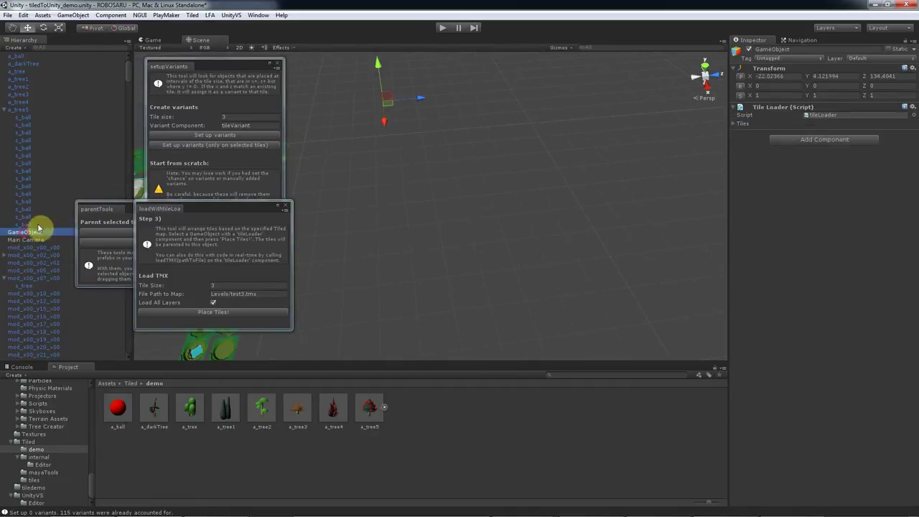
click(214, 312)
scroll(474, 184, up, 8)
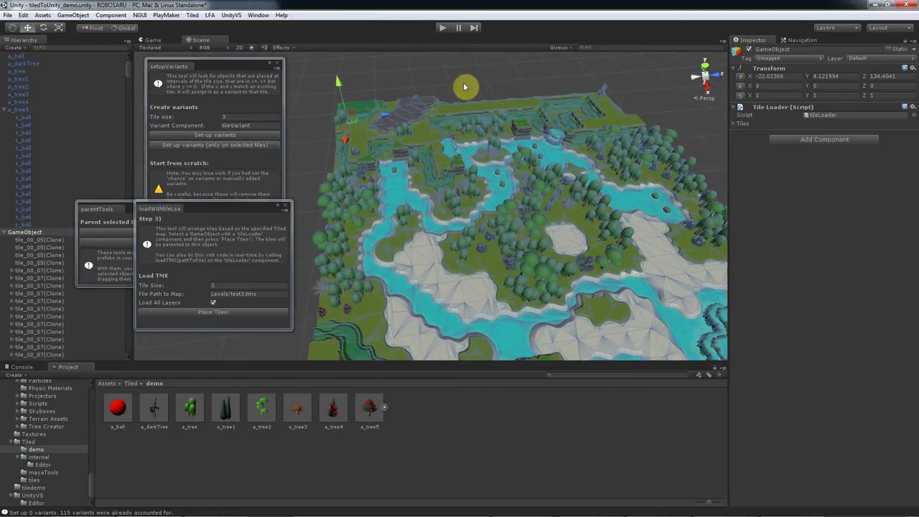
click(463, 85)
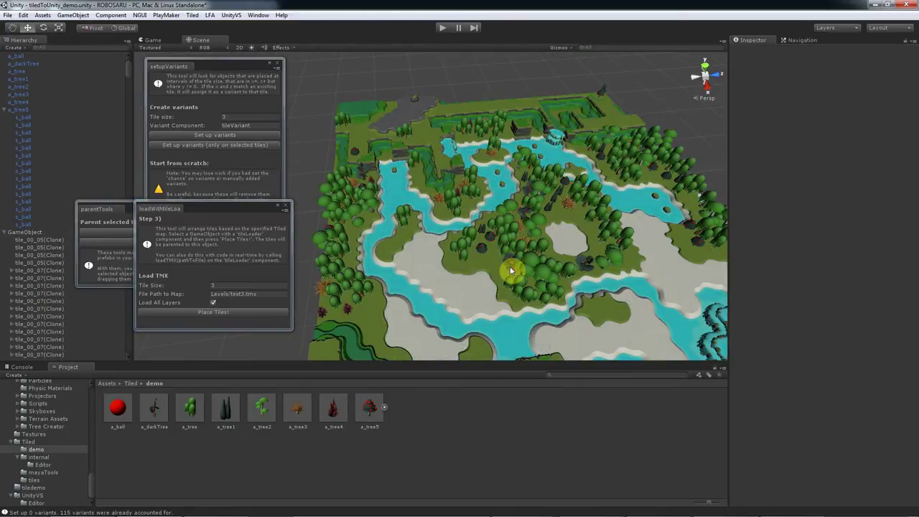
scroll(512, 270, up, 3)
scroll(563, 280, up, 5)
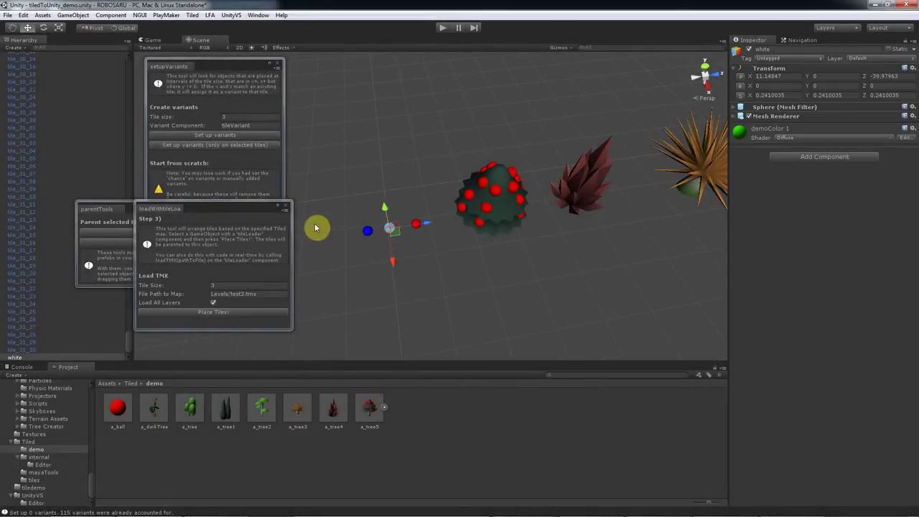
Save the green sphere "white" and the blue sphere "Sphere" as prefabs in the demo folder
drag(38, 359, 230, 411)
click(366, 231)
drag(20, 60, 460, 435)
Give a_ball two variants, Sphere and white, each with a chance of 50, and raise its chance to exist
click(118, 410)
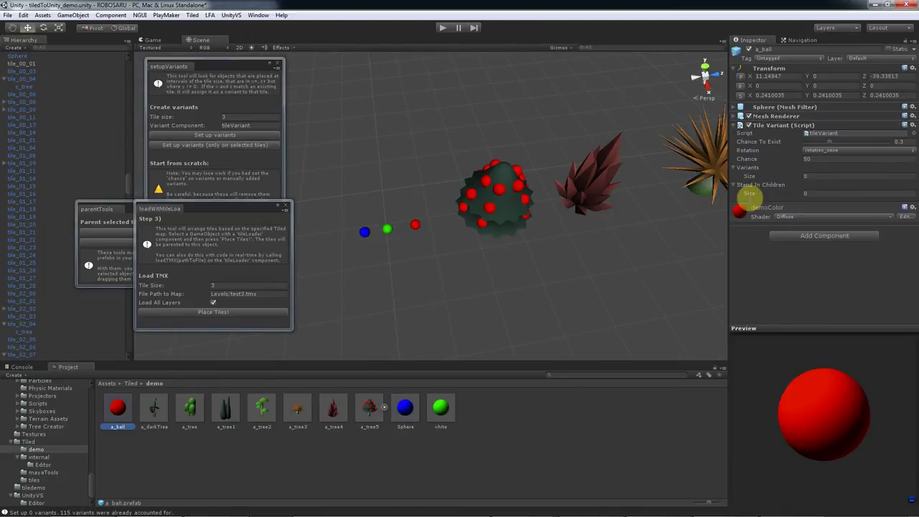
click(814, 191)
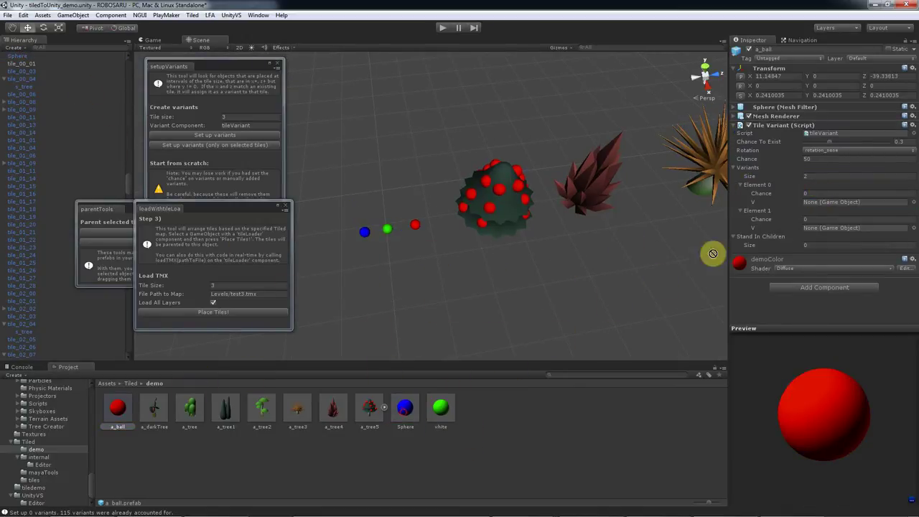
drag(713, 254, 816, 201)
drag(439, 409, 819, 226)
click(805, 194)
text(50)
click(803, 219)
text(50)
click(816, 193)
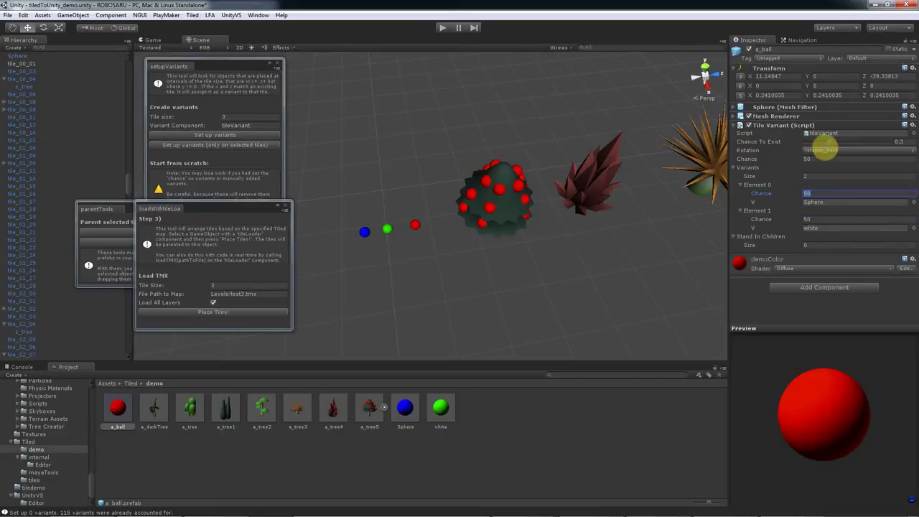
drag(833, 144, 872, 144)
Place all layers of Levels/test3.tmx with the tileLoader GameObject using the updated a_ball variants
click(537, 279)
scroll(503, 253, down, 15)
middle_drag(466, 246, 345, 255)
middle_drag(492, 240, 294, 295)
drag(129, 184, 143, 63)
click(35, 238)
click(221, 316)
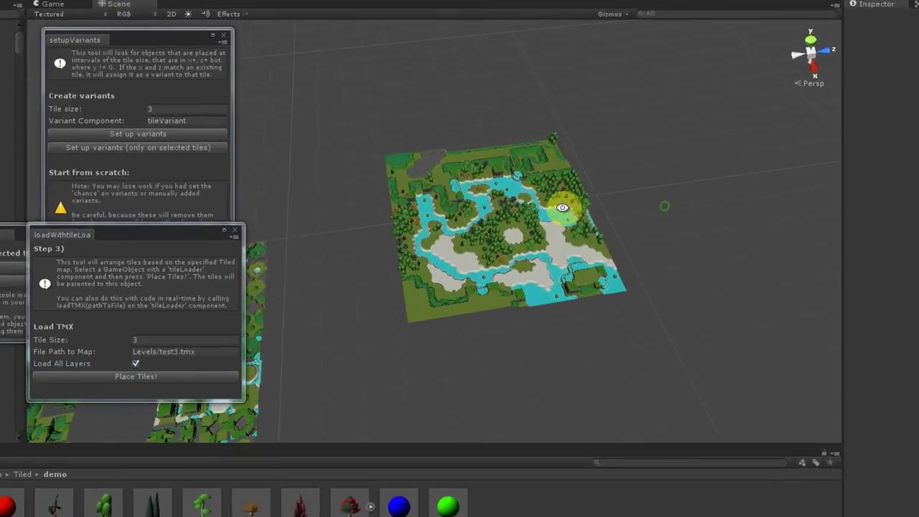
Examine the ball colours and their distribution on the a_tree5 trees across the new map
scroll(542, 226, up, 10)
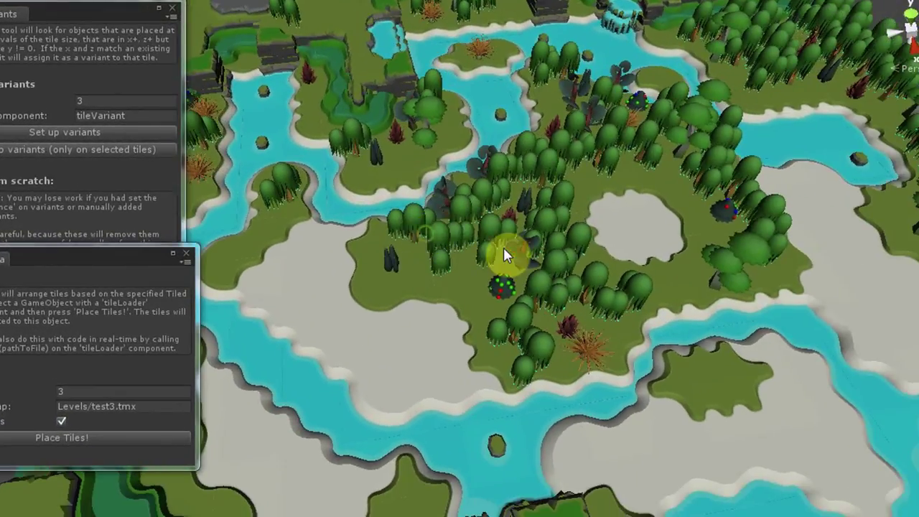
alt+drag(504, 247, 547, 485)
alt+middle_drag(603, 151, 437, 404)
alt+middle_drag(669, 261, 283, 237)
drag(337, 200, 514, 191)
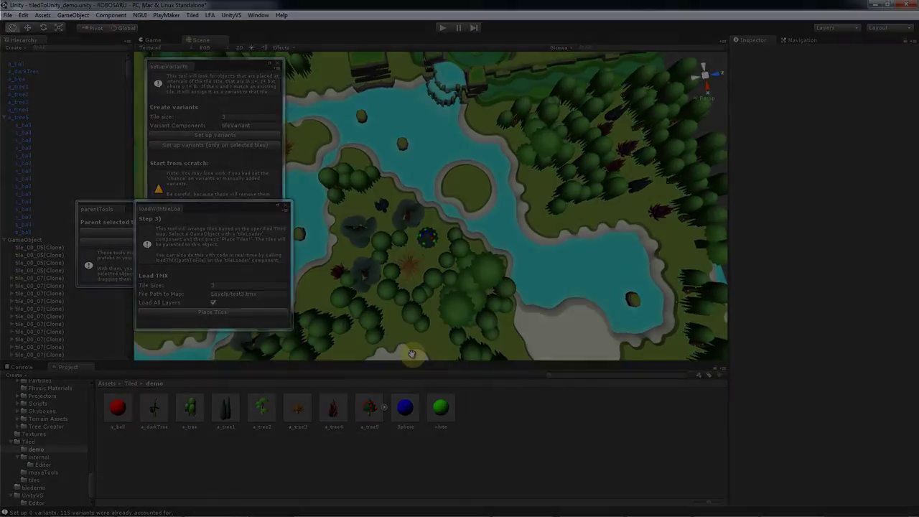